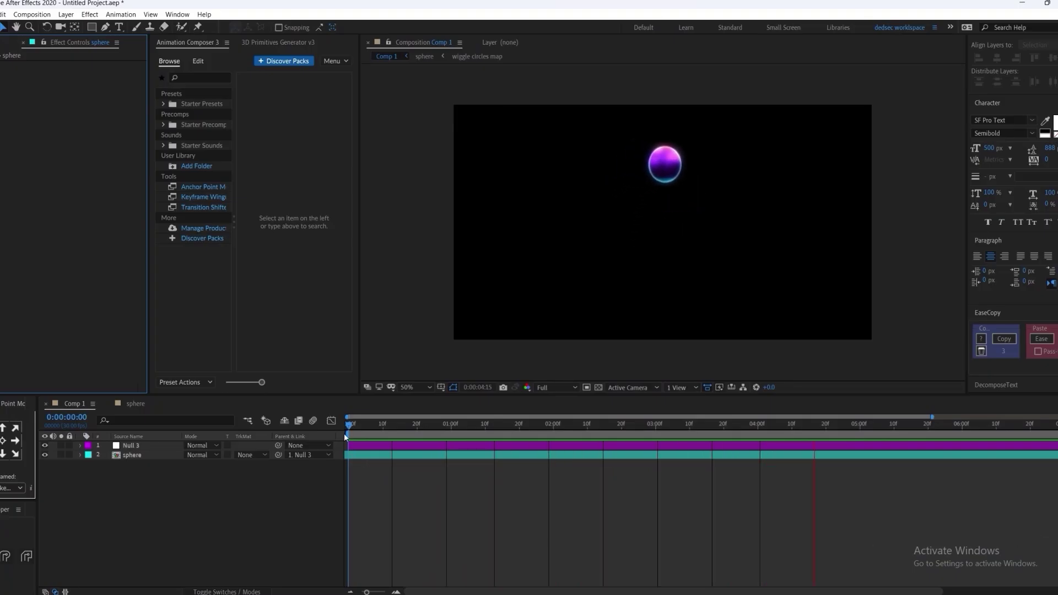
# Draw a floor rectangle on a new shape layer, covering the lower third of the composition and extending past its sides.
pyautogui.press('space')
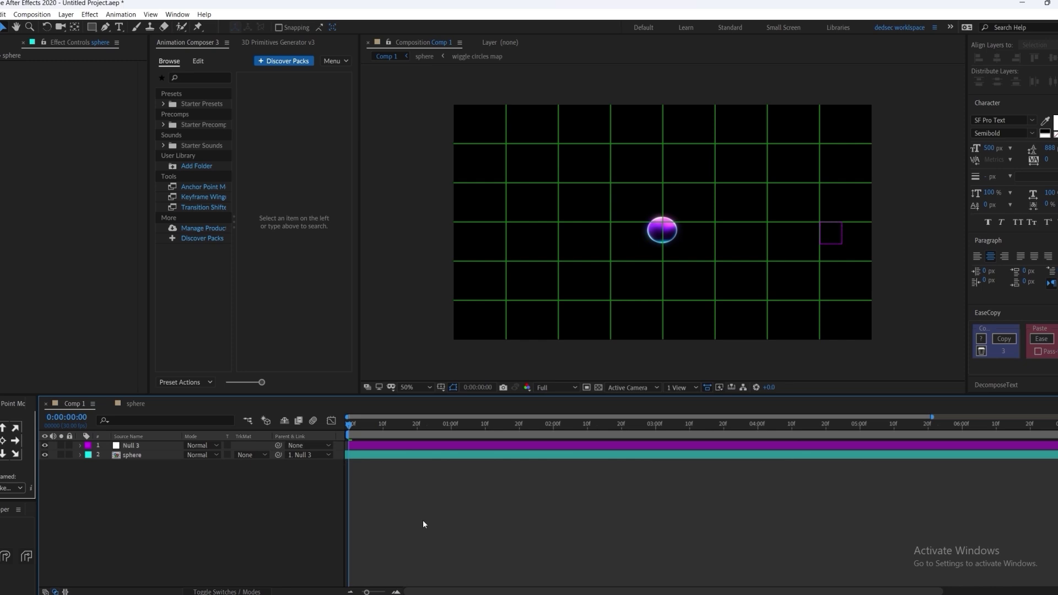
pyautogui.hotkey('ctrl', 'alt', 'shift', 's')
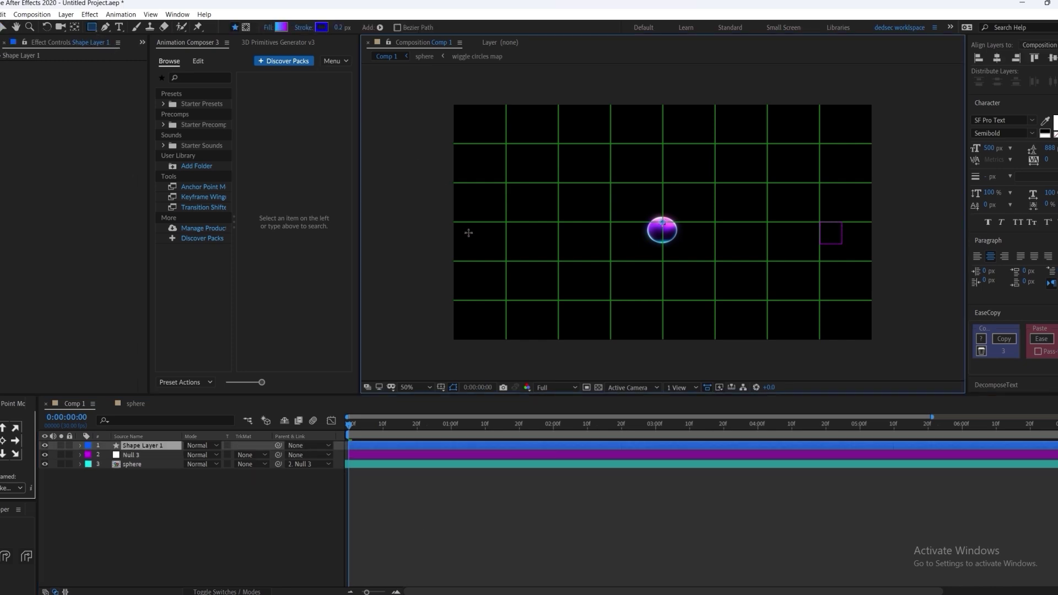
pyautogui.moveTo(376, 259); pyautogui.dragTo(964, 366)
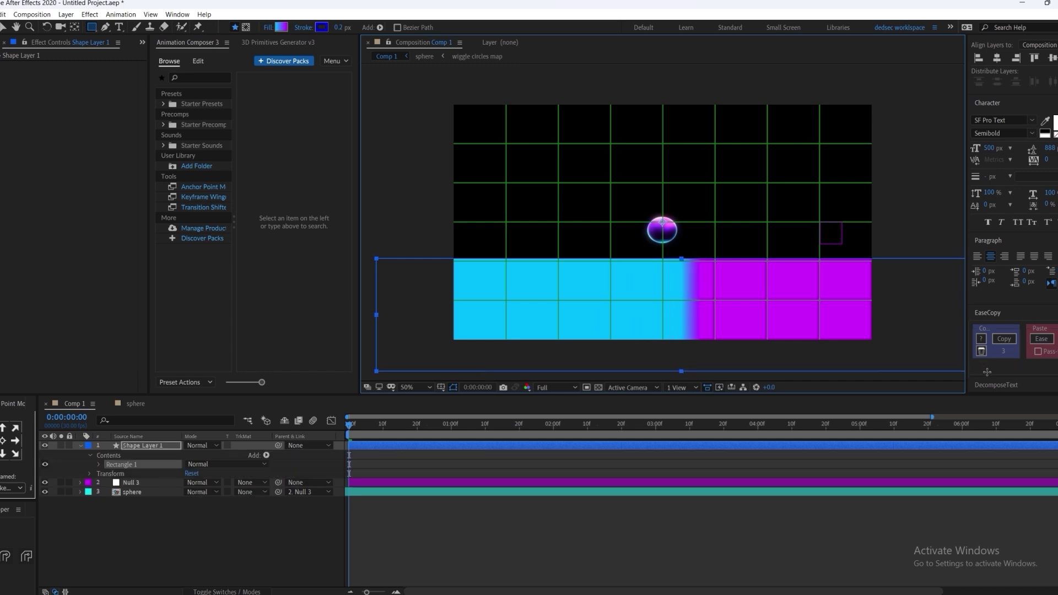
# Reposition the rectangle's gradient handles so the fill runs from its top edge down to its bottom.
pyautogui.press('v')
pyautogui.press(',')
pyautogui.moveTo(683, 268); pyautogui.dragTo(669, 240)
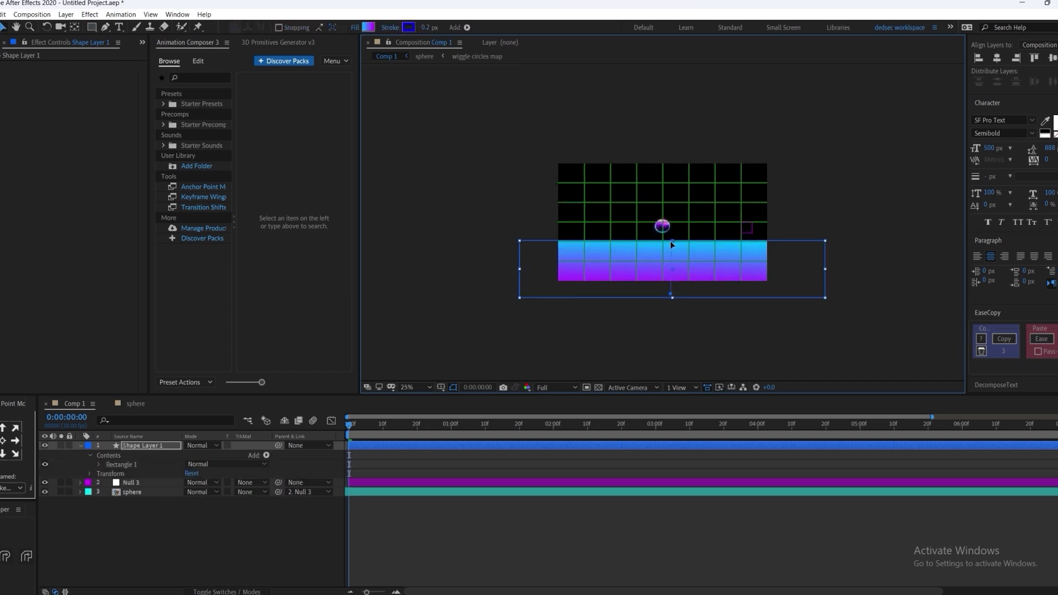
pyautogui.press('.')
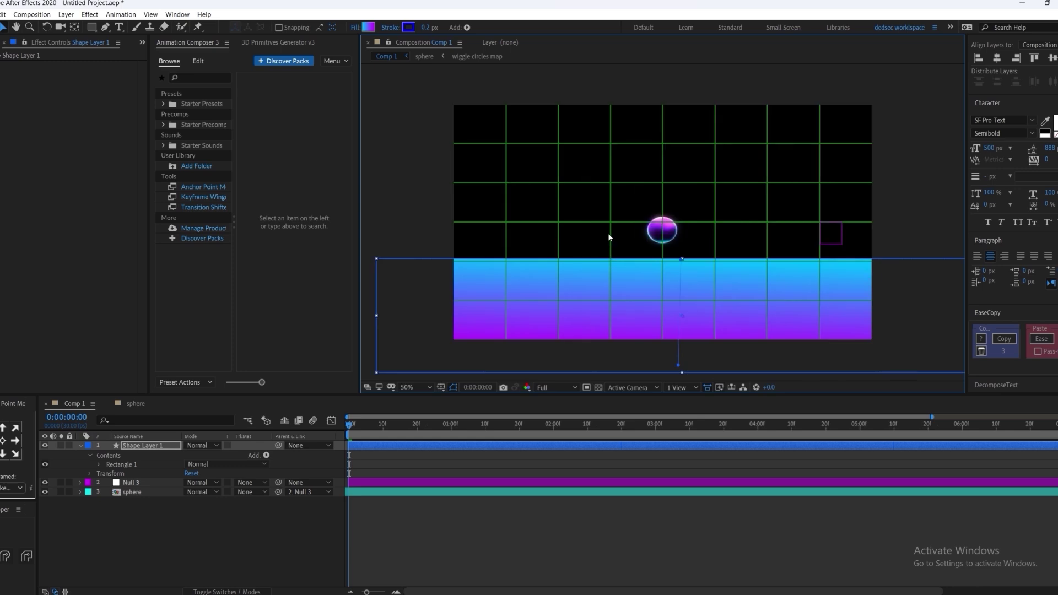
# Make the rectangle's stroke white with a width of 0.5 px.
pyautogui.click(408, 28)
pyautogui.moveTo(265, 286); pyautogui.dragTo(220, 259)
pyautogui.click(455, 262)
pyautogui.click(428, 29)
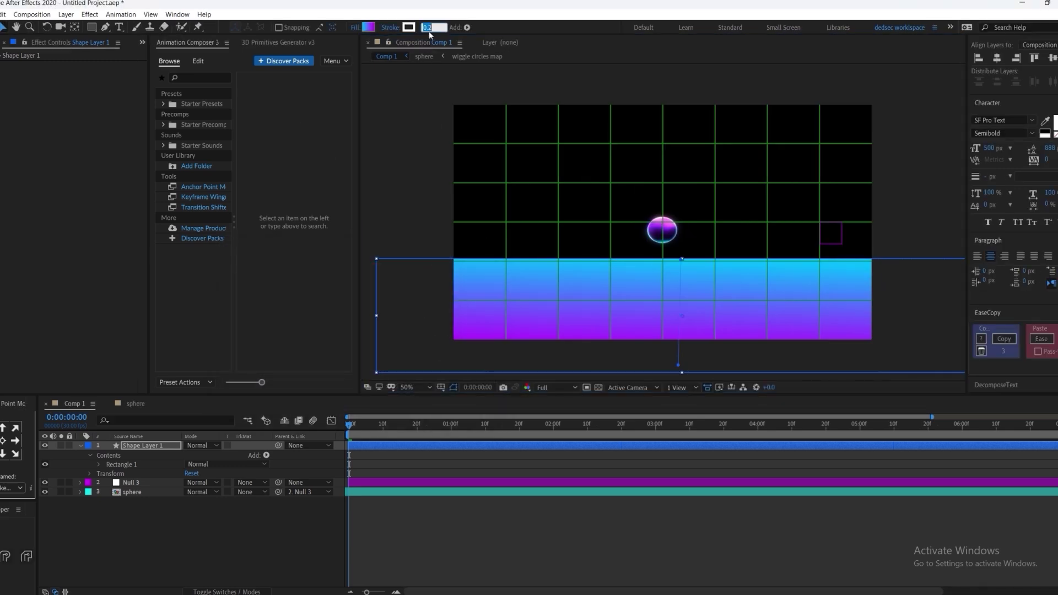
pyautogui.write('0.5')
pyautogui.press('Return')
# Change the rectangle's linear gradient fill to run from dark blue 002543 to black.
pyautogui.click(367, 27)
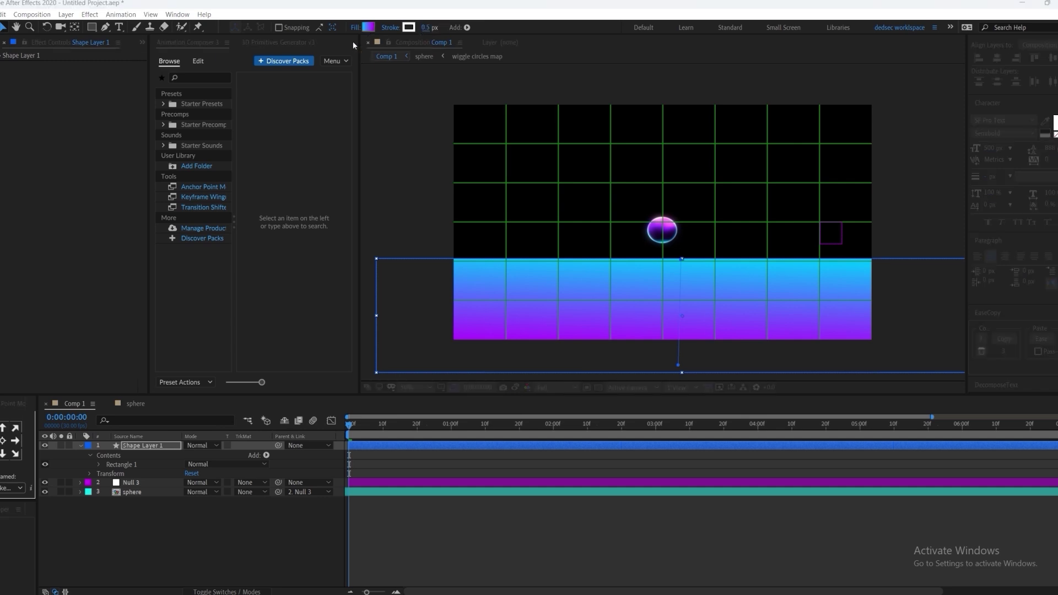
pyautogui.click(375, 235)
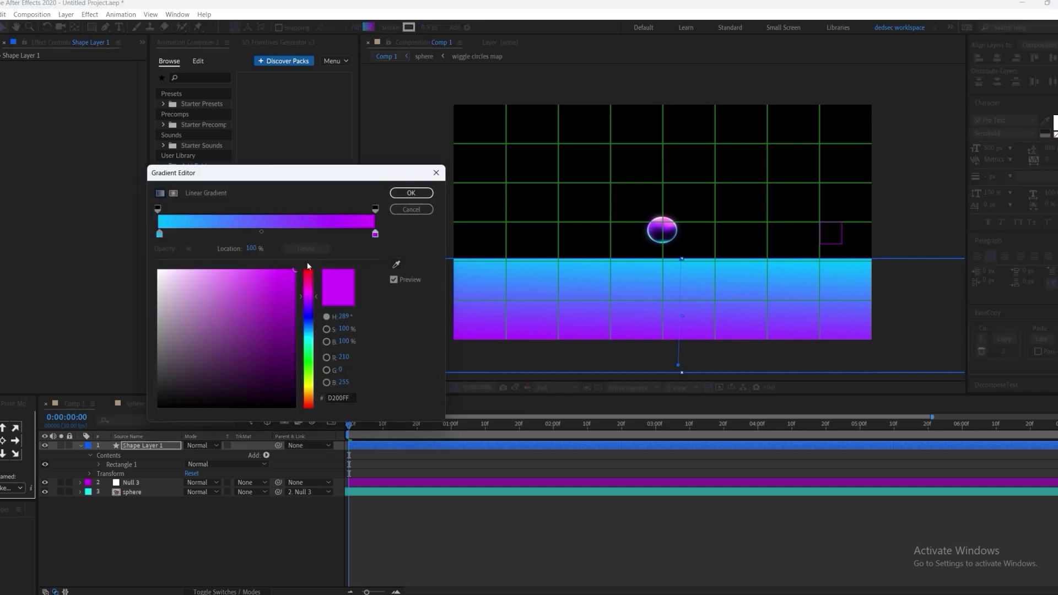
pyautogui.moveTo(242, 294); pyautogui.dragTo(127, 424)
pyautogui.click(159, 233)
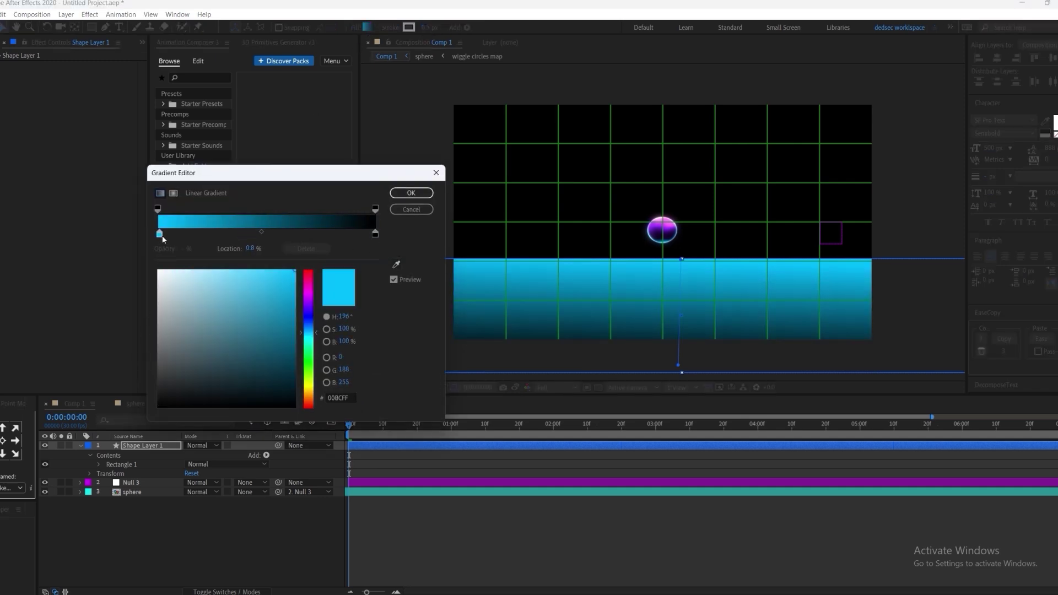
pyautogui.moveTo(305, 325); pyautogui.dragTo(301, 371)
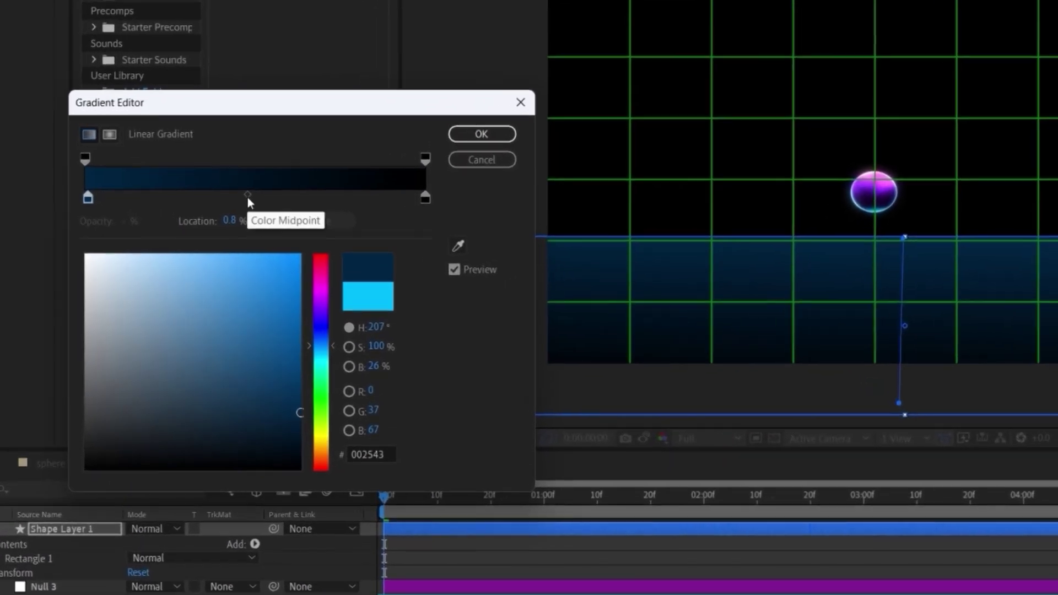
# Move the gradient's color midpoint toward the blue stop, to 11.6%, and apply the fill.
pyautogui.moveTo(261, 233); pyautogui.dragTo(227, 234)
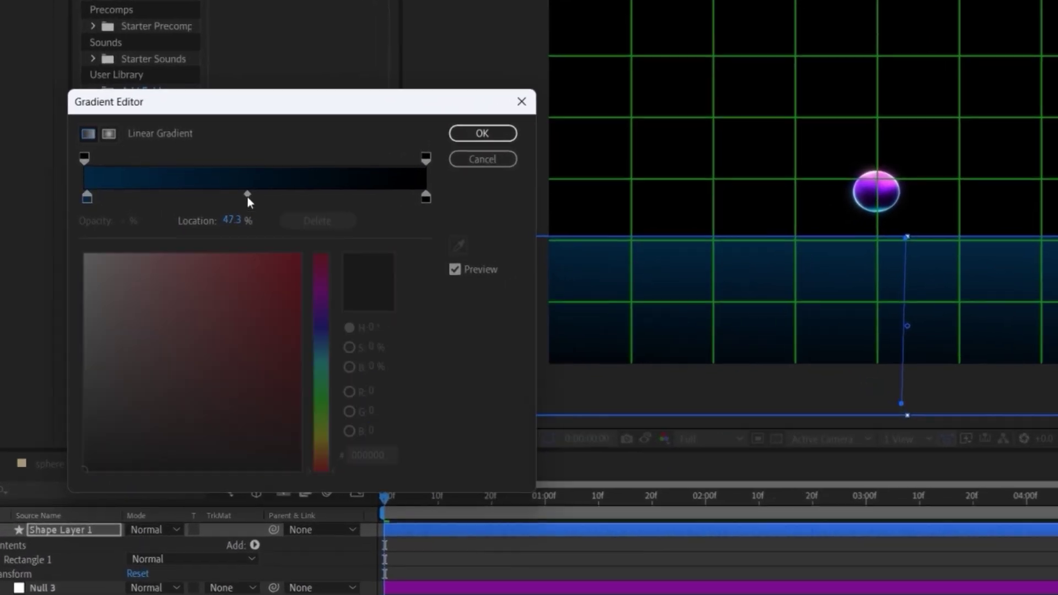
pyautogui.moveTo(130, 194); pyautogui.dragTo(126, 194)
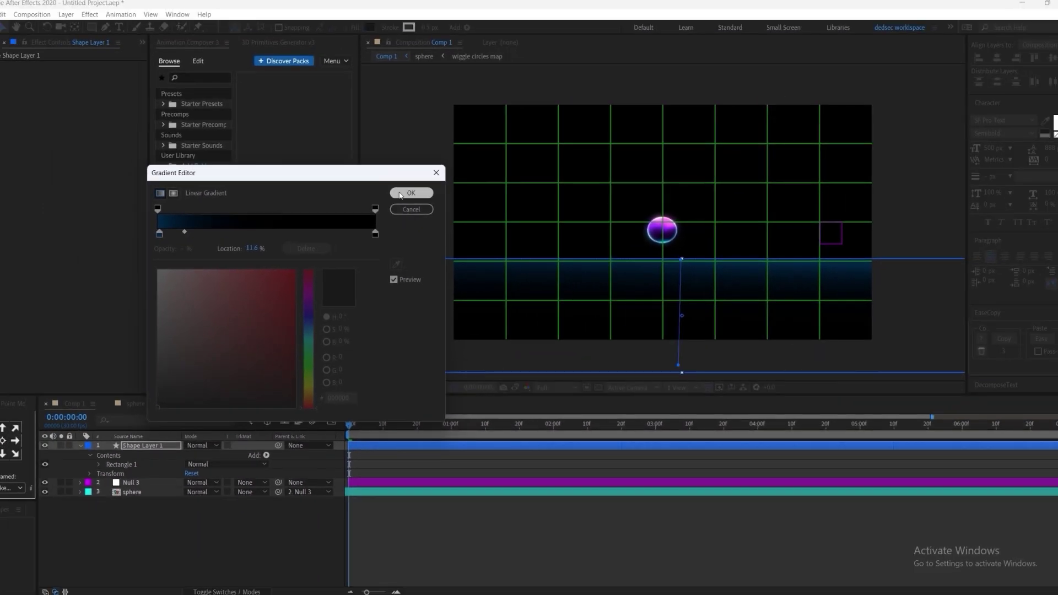
pyautogui.click(411, 193)
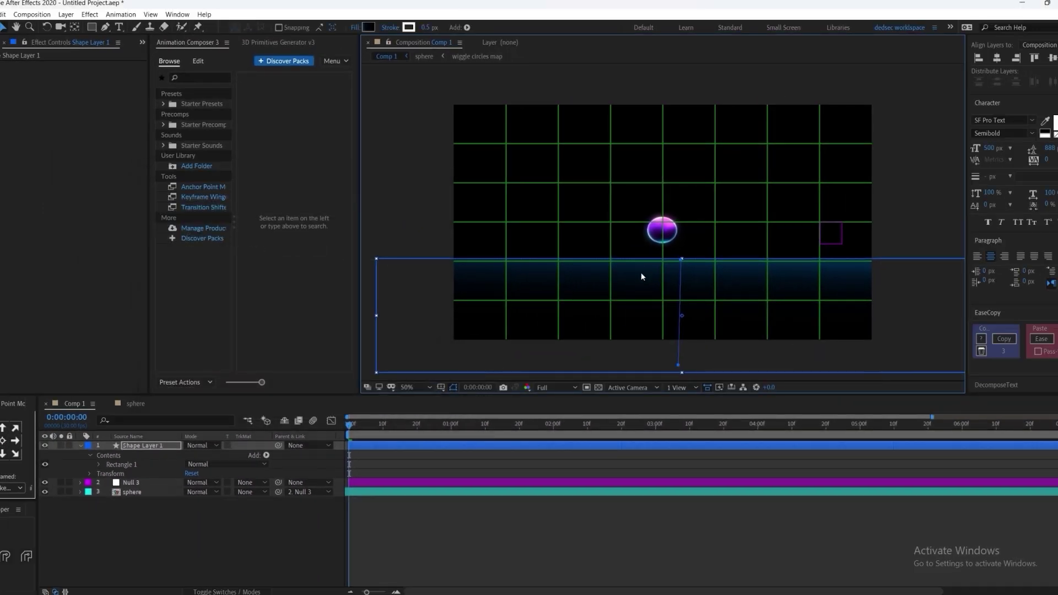
# Straighten the floor gradient by shifting its start and end points slightly sideways, and deselect the layer.
pyautogui.moveTo(681, 260); pyautogui.dragTo(671, 261)
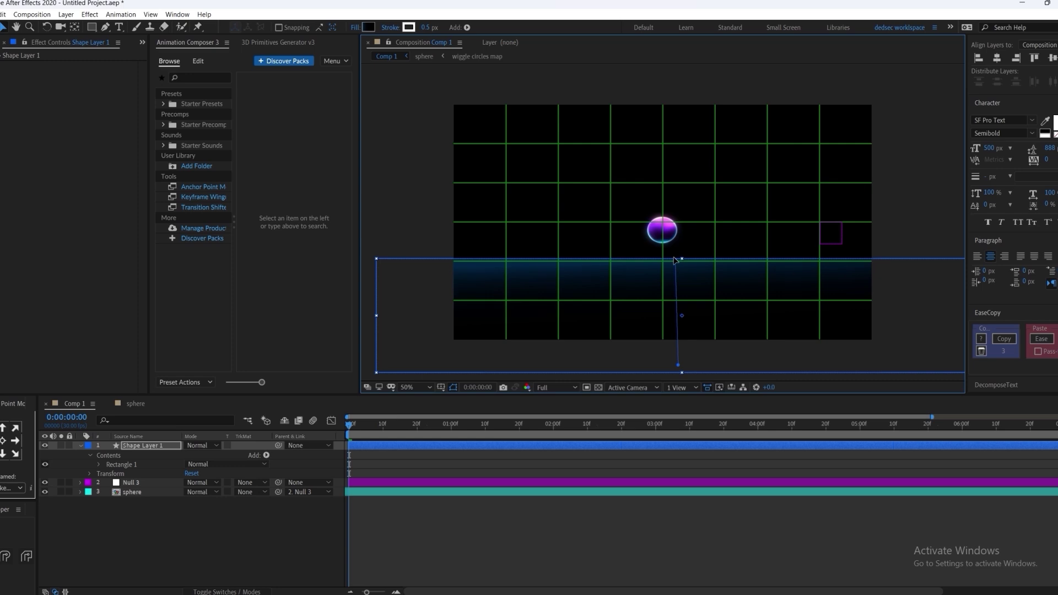
pyautogui.moveTo(678, 366); pyautogui.dragTo(674, 364)
pyautogui.click(637, 517)
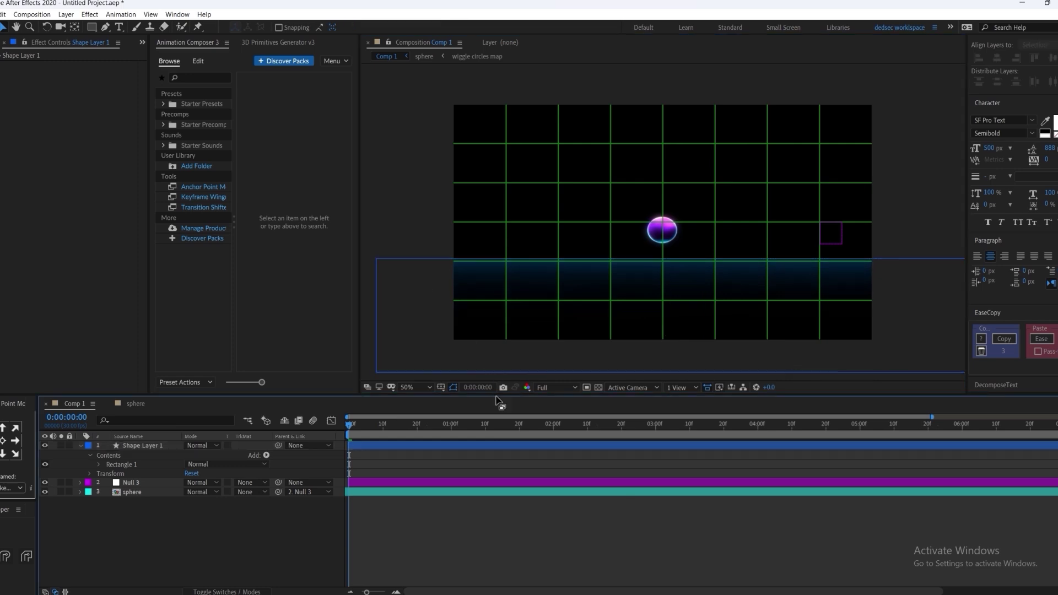
# Hide the grid in the composition view and preview the ball bouncing over the floor.
pyautogui.click(441, 388)
pyautogui.click(473, 429)
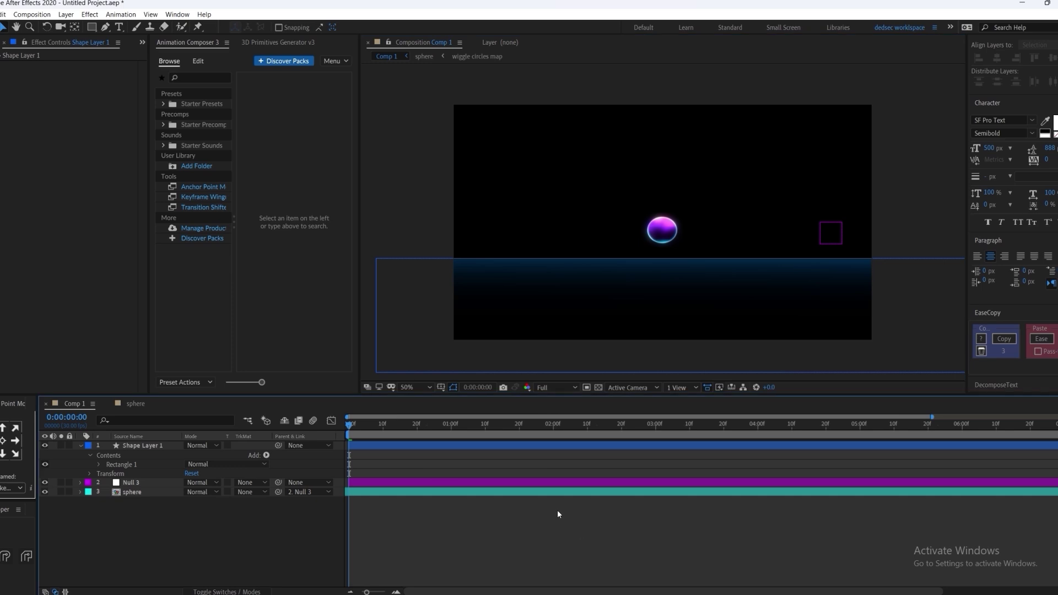
pyautogui.press('space')
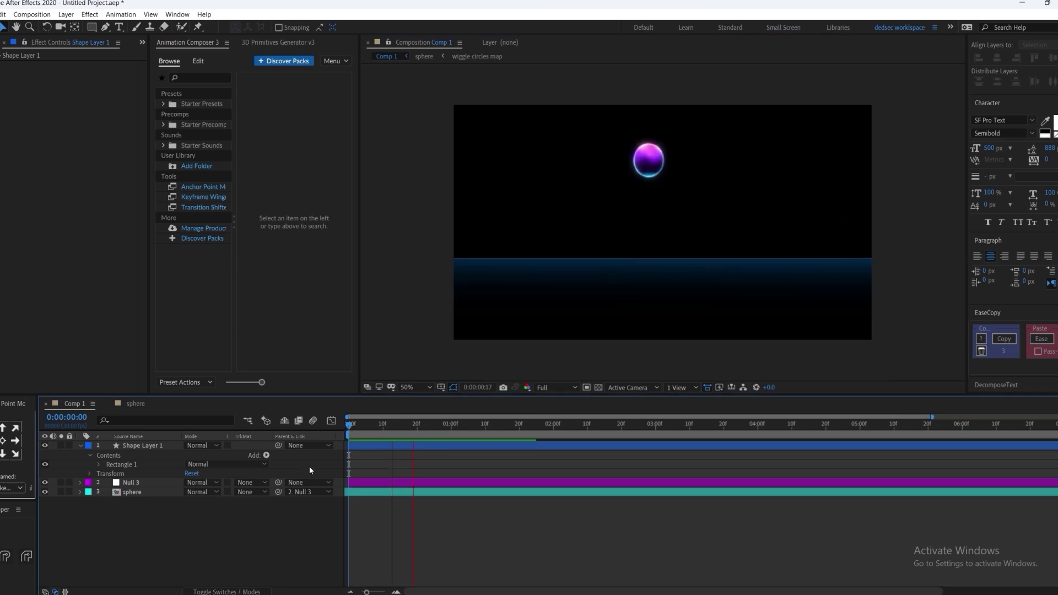
pyautogui.click(380, 492)
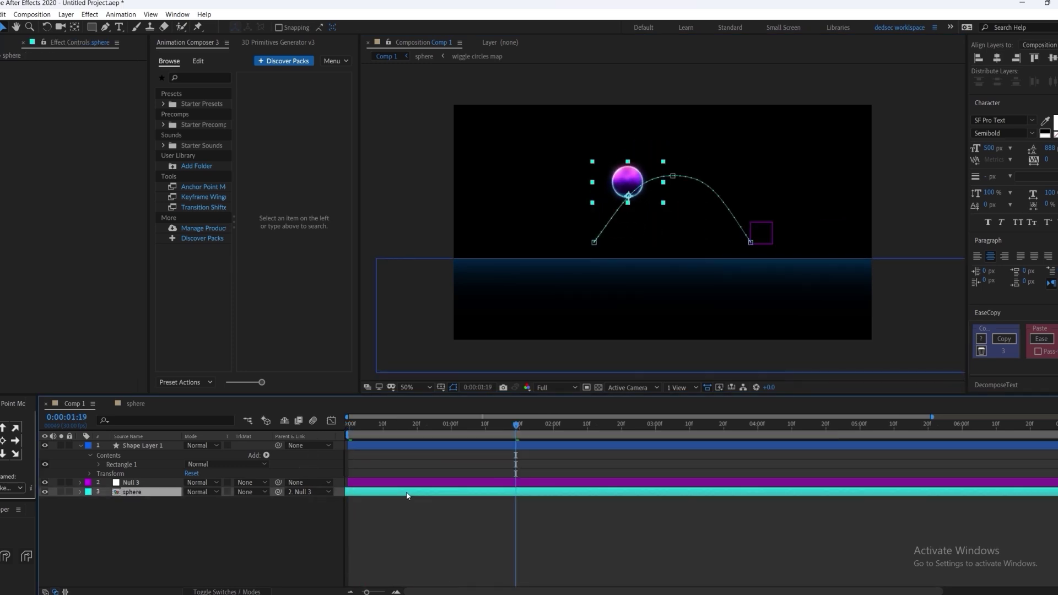
# Raise the floor shape layer to position 1047, 639 so its edge meets the ball's landing point at 0:00:01:08.
pyautogui.click(148, 446)
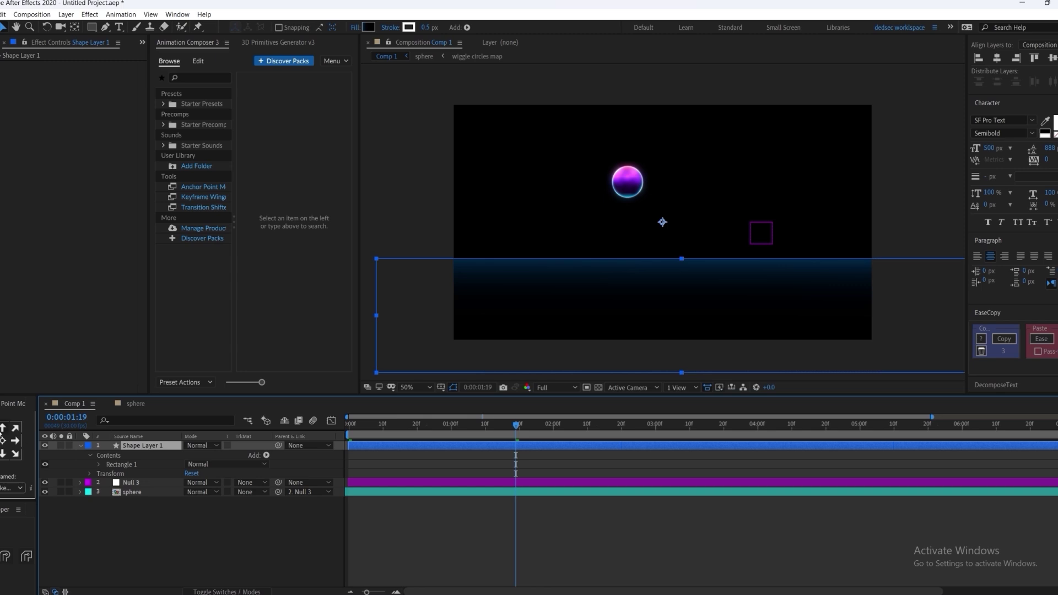
pyautogui.press('p')
pyautogui.moveTo(210, 454); pyautogui.dragTo(190, 454)
pyautogui.click(562, 463)
pyautogui.press('u')
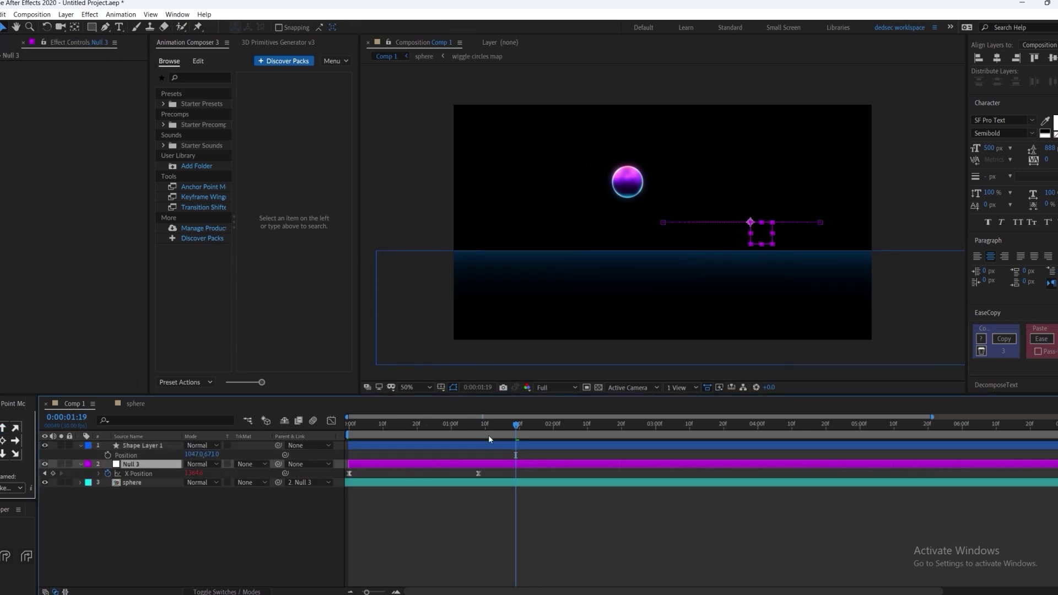
pyautogui.click(479, 435)
pyautogui.click(200, 455)
pyautogui.moveTo(210, 456); pyautogui.dragTo(202, 456)
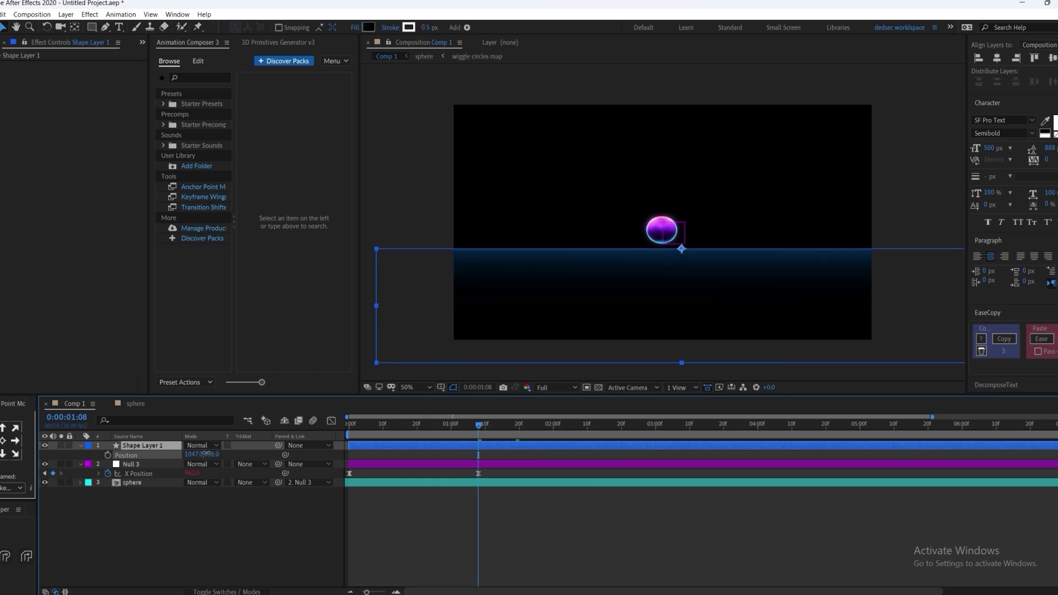
pyautogui.moveTo(202, 455); pyautogui.dragTo(192, 455)
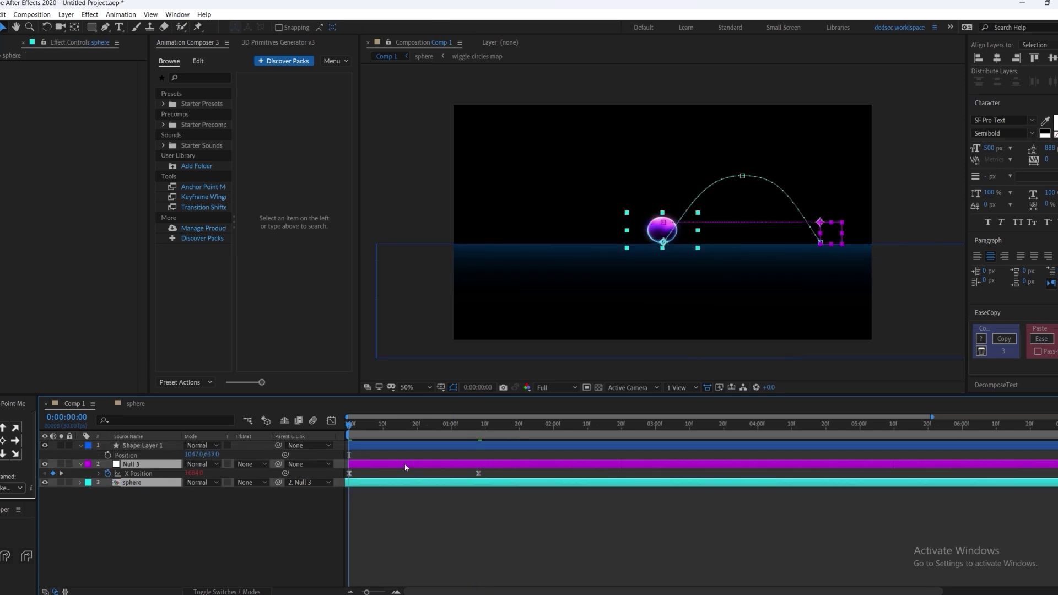
# Duplicate Null 3 and the sphere layer, and pre-compose the copies as "reflection ball" with all attributes moved.
pyautogui.hotkey('ctrl', 'd')
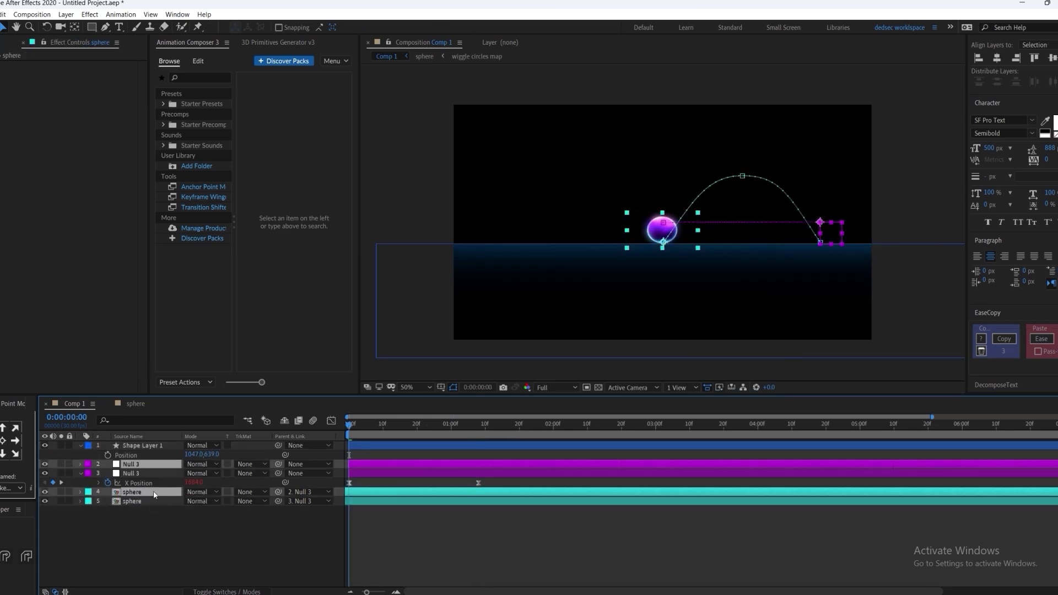
pyautogui.rightClick(154, 470)
pyautogui.click(189, 424)
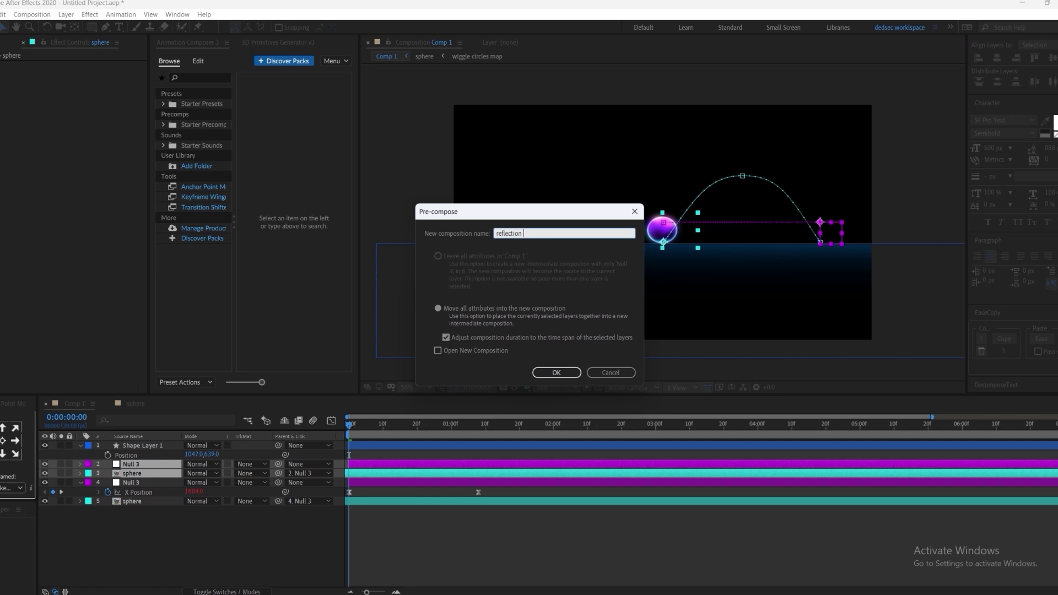
pyautogui.press('Return')
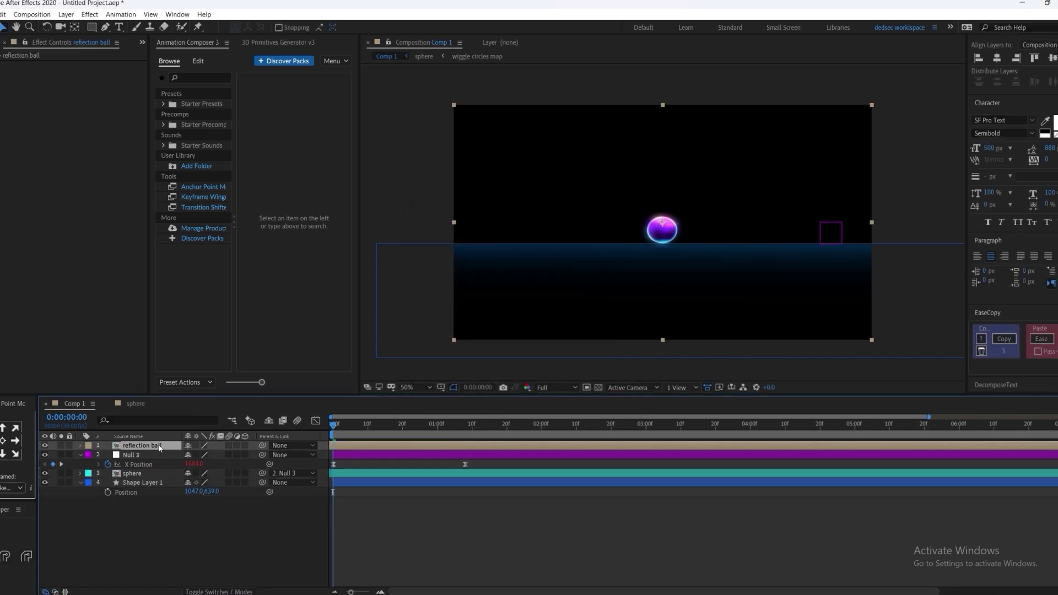
# Add a new null object, place it on the floor's top edge, and parent the reflection ball layer to it.
pyautogui.hotkey('ctrl', 'alt', 'shift', 'y')
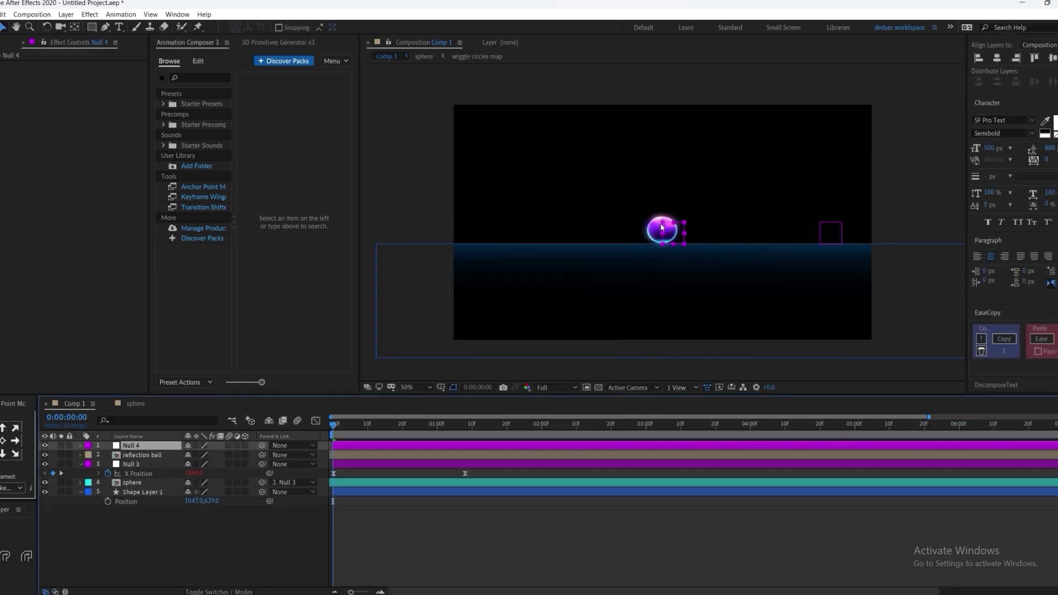
pyautogui.moveTo(733, 253); pyautogui.dragTo(756, 254)
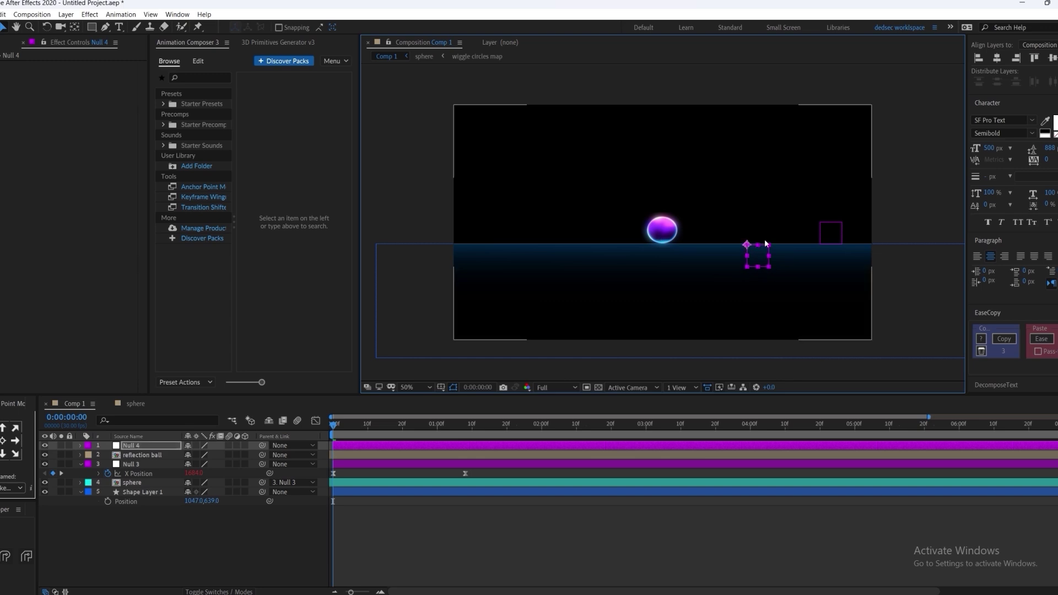
pyautogui.moveTo(262, 454); pyautogui.dragTo(133, 443)
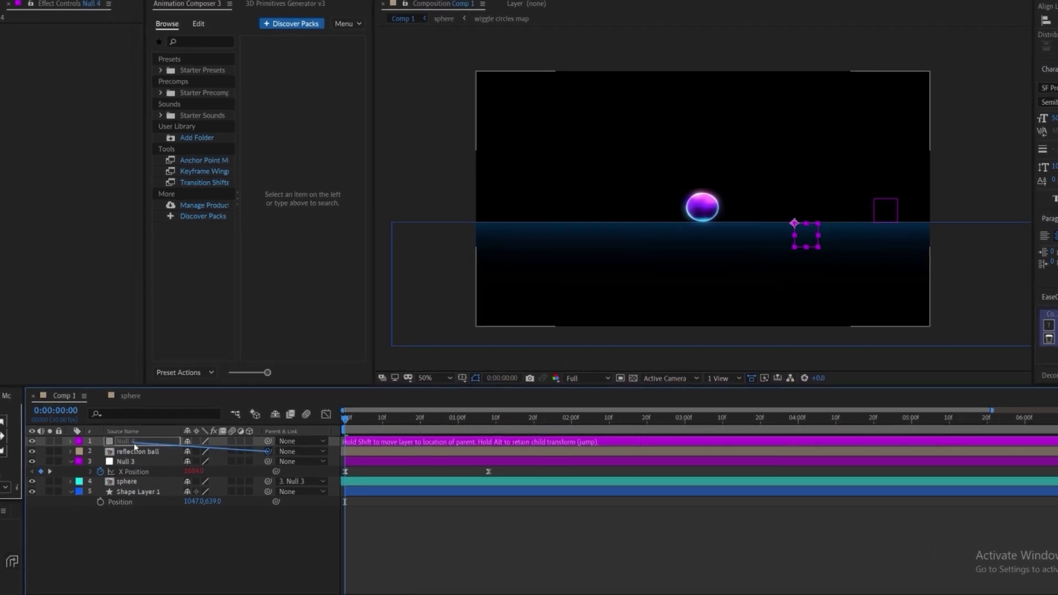
# Make Null 4 and the reflection ball 3D, and set the null's X Rotation to about 122° to flip the reflection.
pyautogui.press('r')
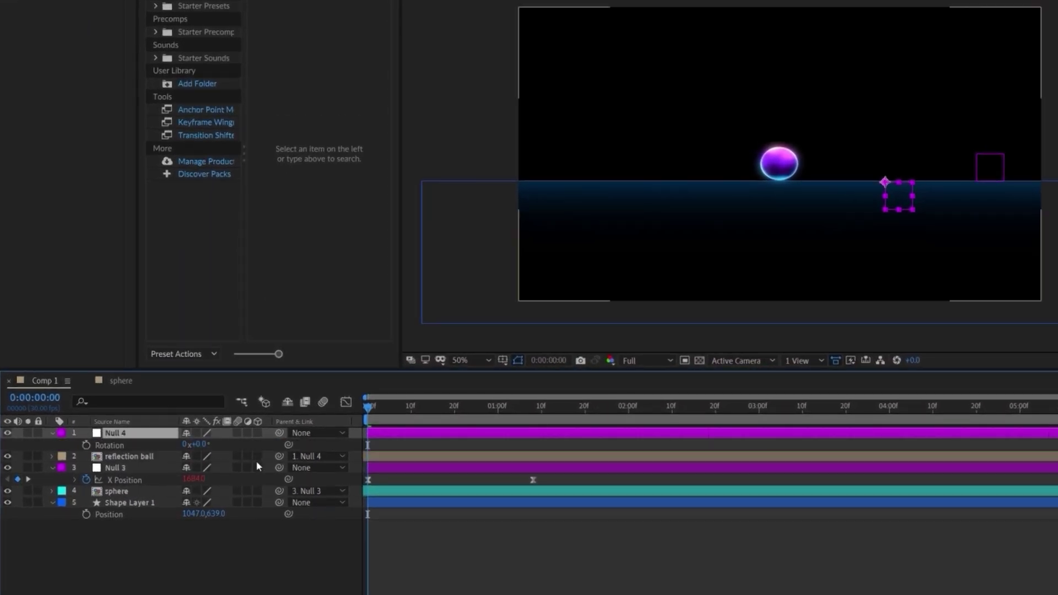
pyautogui.click(257, 433)
pyautogui.moveTo(202, 456); pyautogui.dragTo(322, 491)
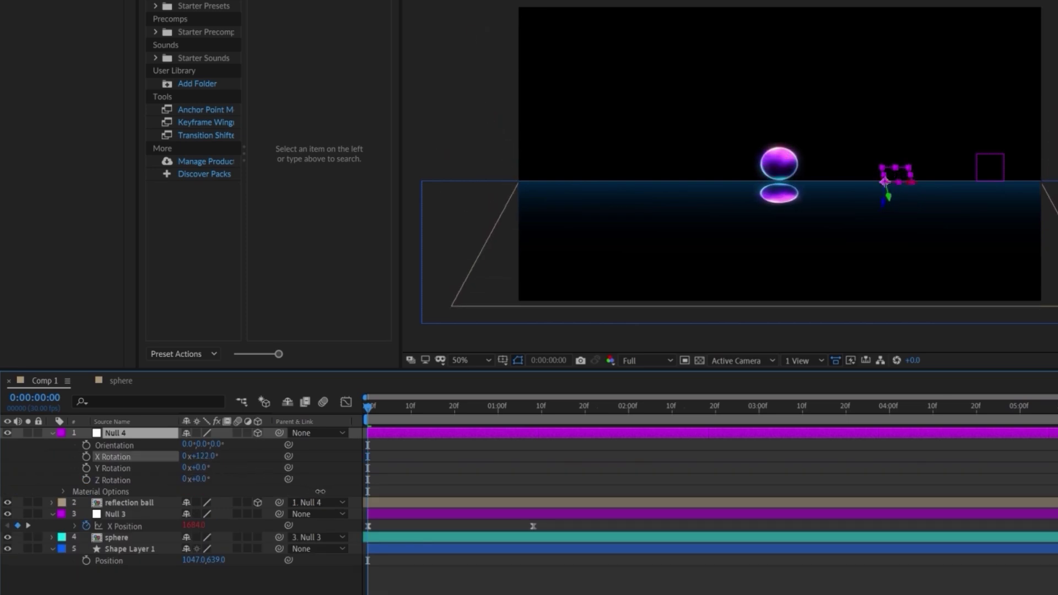
# Move Null 4 up to position 1348, 633, 0 and preview the reflected bounce.
pyautogui.press('p')
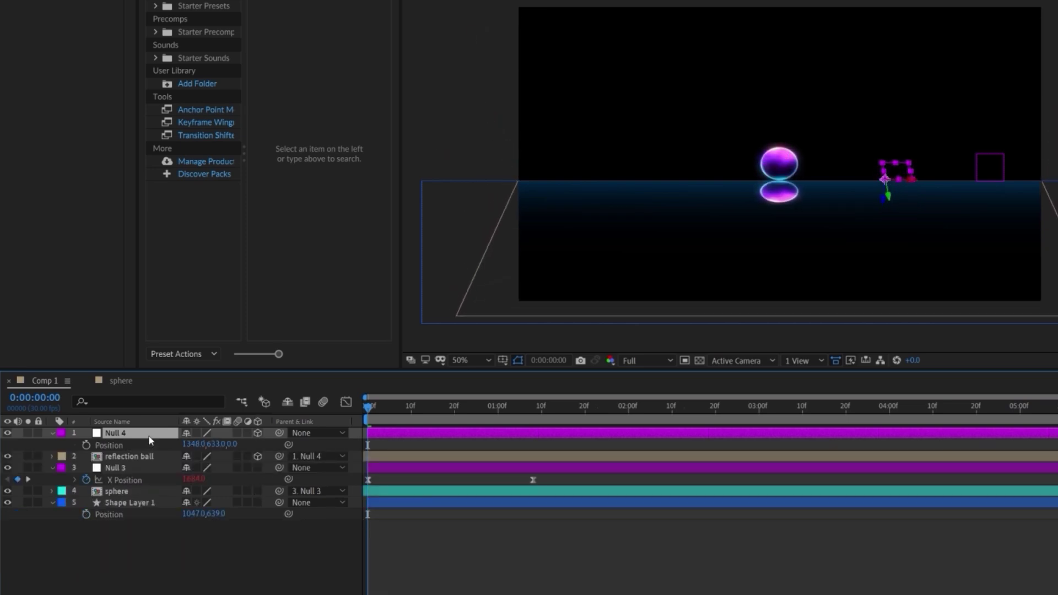
pyautogui.press('space')
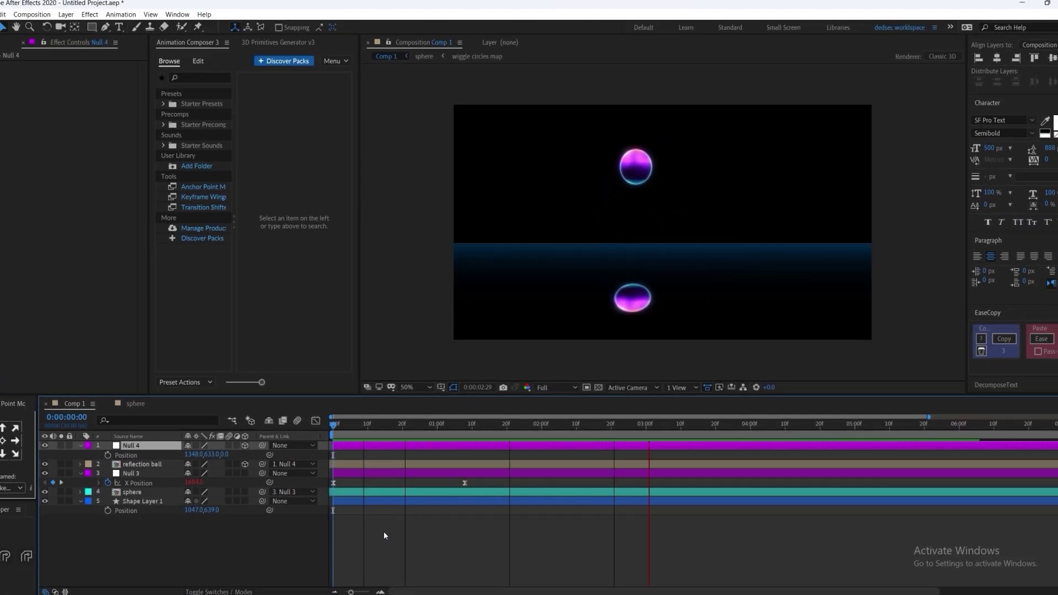
# Open the reflection ball composition and mask out the upper part of the sphere with a rectangular Subtract mask.
pyautogui.click(238, 466)
pyautogui.doubleClick(159, 467)
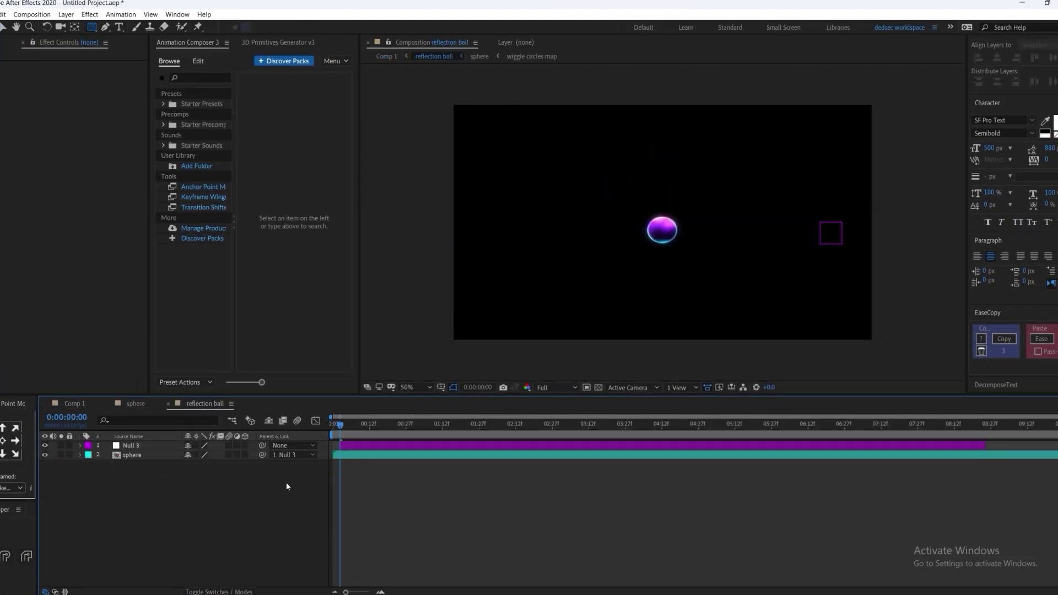
pyautogui.click(373, 456)
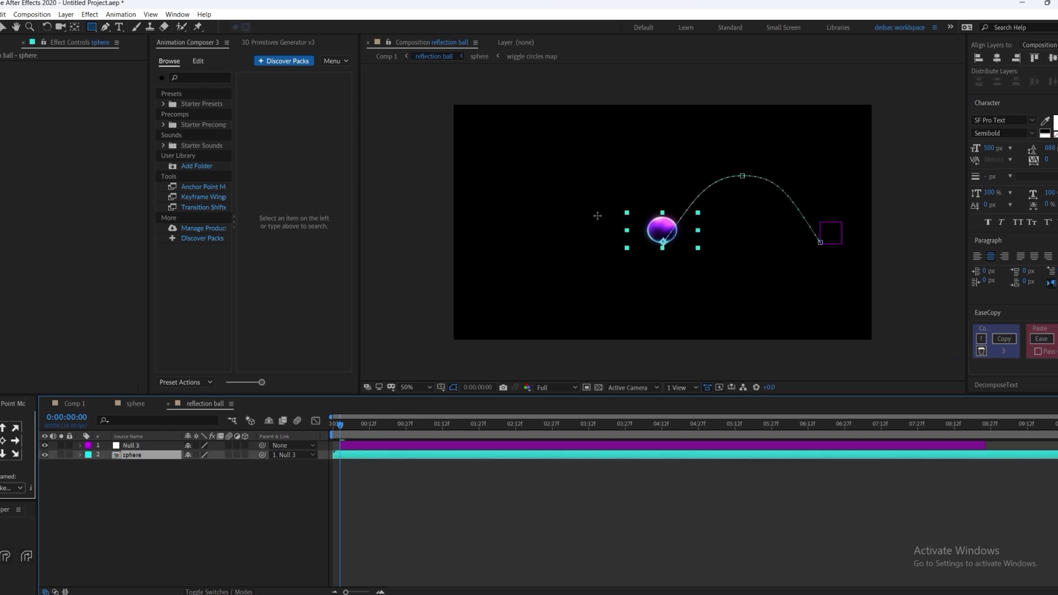
pyautogui.moveTo(600, 198); pyautogui.dragTo(734, 232)
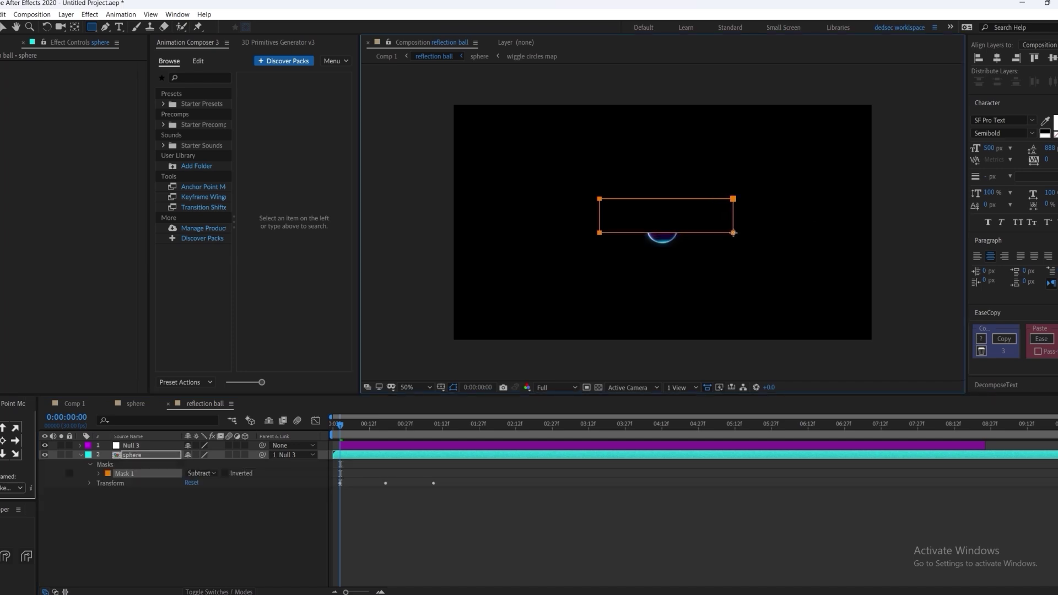
# Feather the sphere's mask to about 251 pixels, then return to Comp 1 and preview the softened reflection.
pyautogui.press('f')
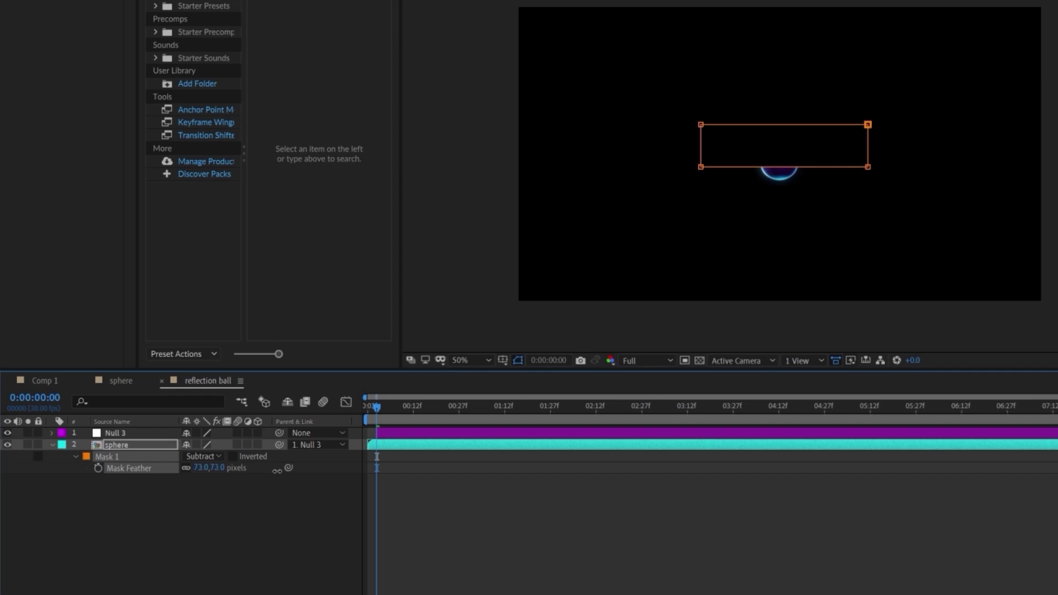
pyautogui.click(515, 483)
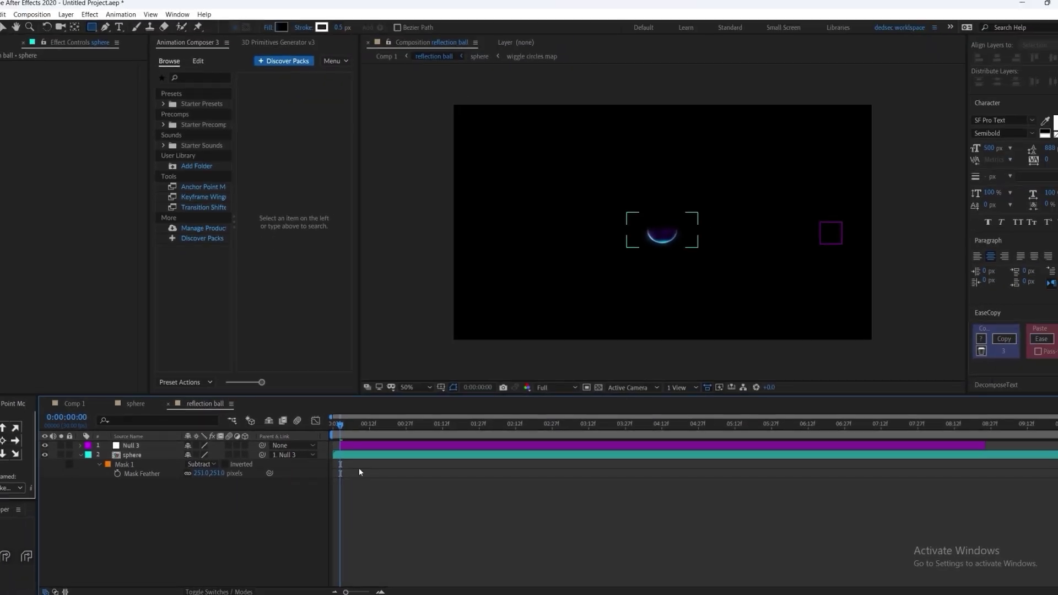
pyautogui.click(78, 404)
pyautogui.click(566, 554)
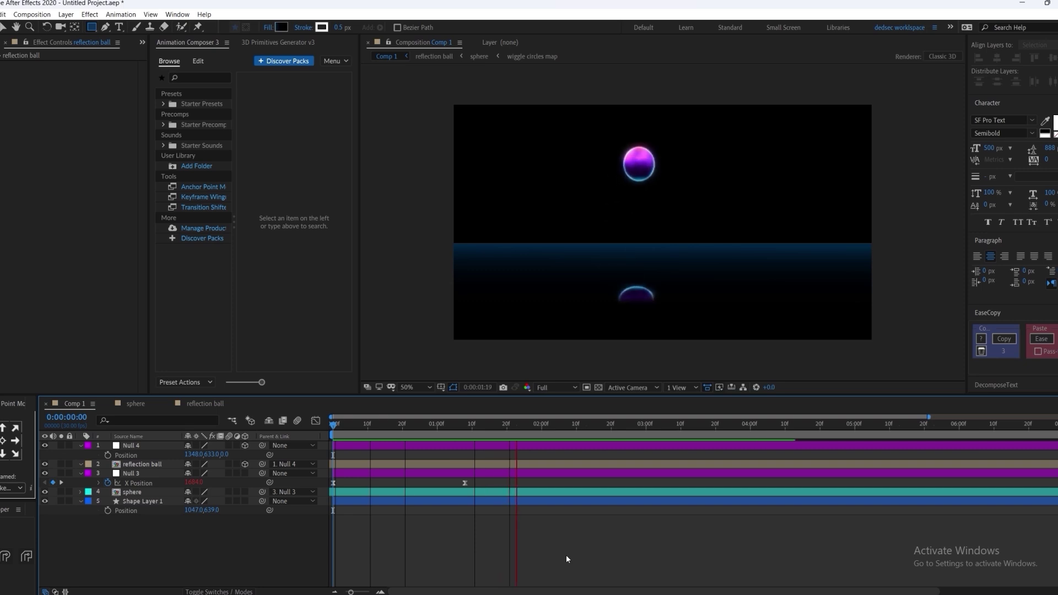
# Apply a Gaussian Blur with a Blurriness of 53.1 to the reflection ball layer and check it from the first frame.
pyautogui.click(541, 464)
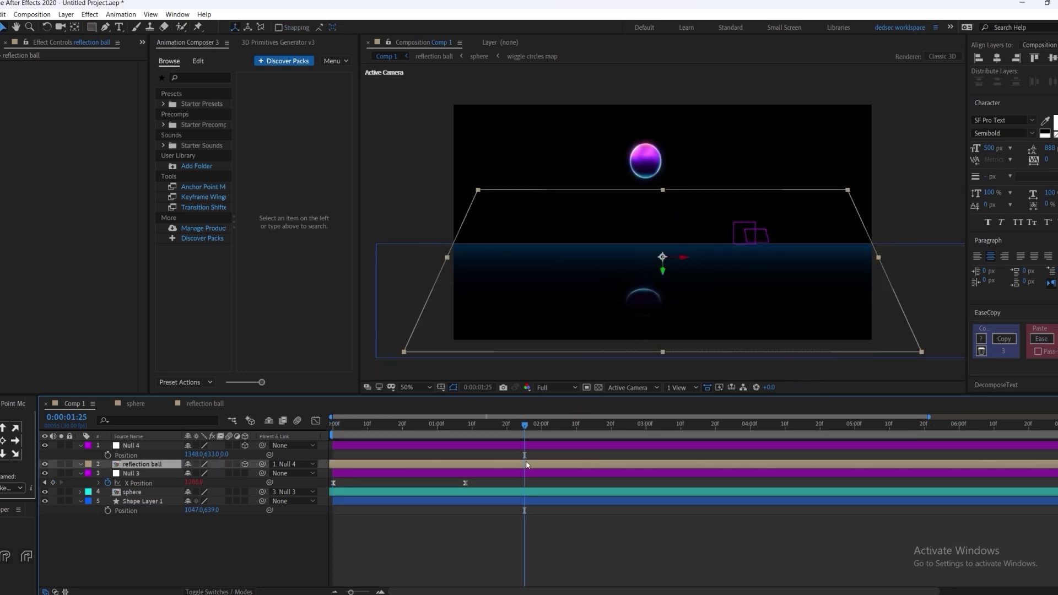
pyautogui.hotkey('ctrl', 'space')
pyautogui.write('gau')
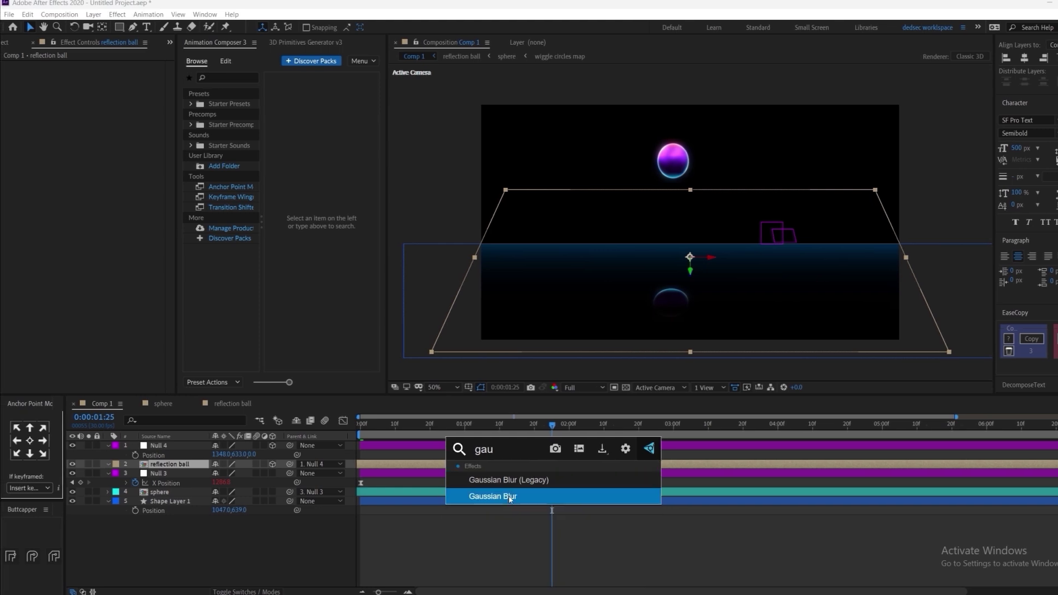
pyautogui.click(475, 498)
pyautogui.moveTo(102, 74); pyautogui.dragTo(423, 107)
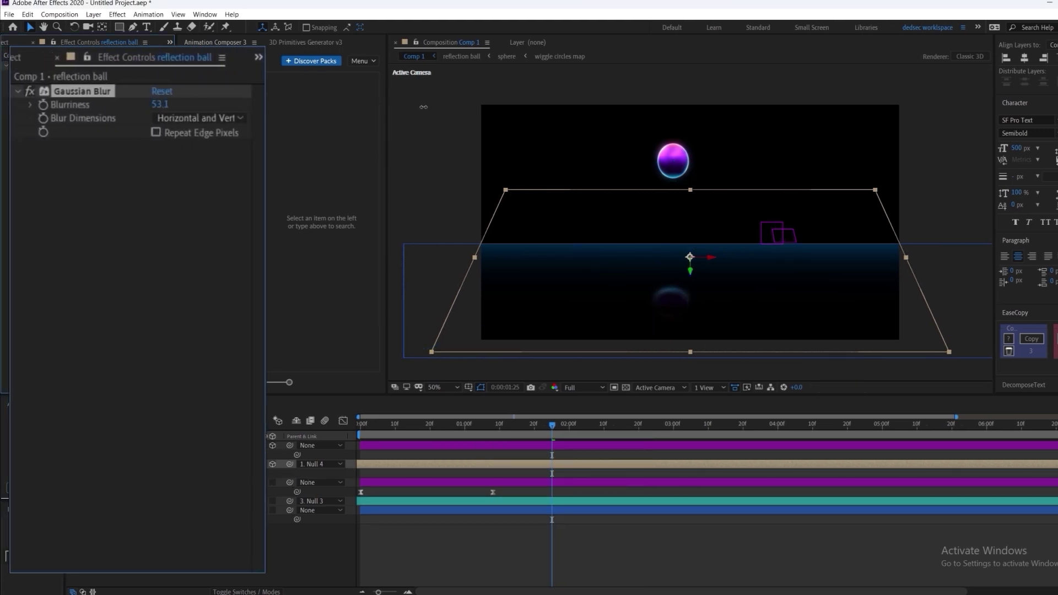
pyautogui.click(358, 422)
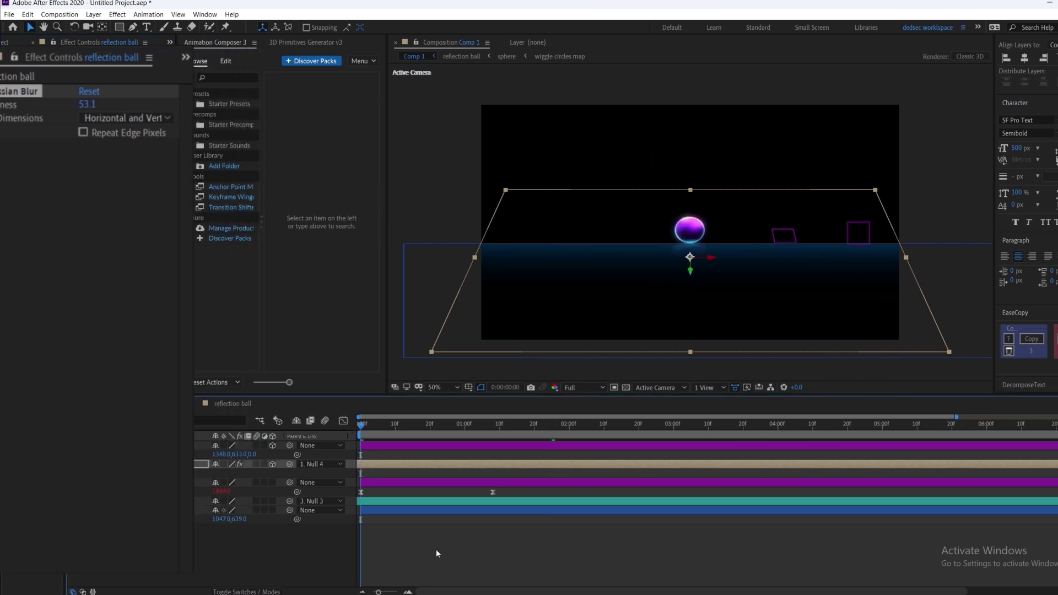
pyautogui.click(473, 567)
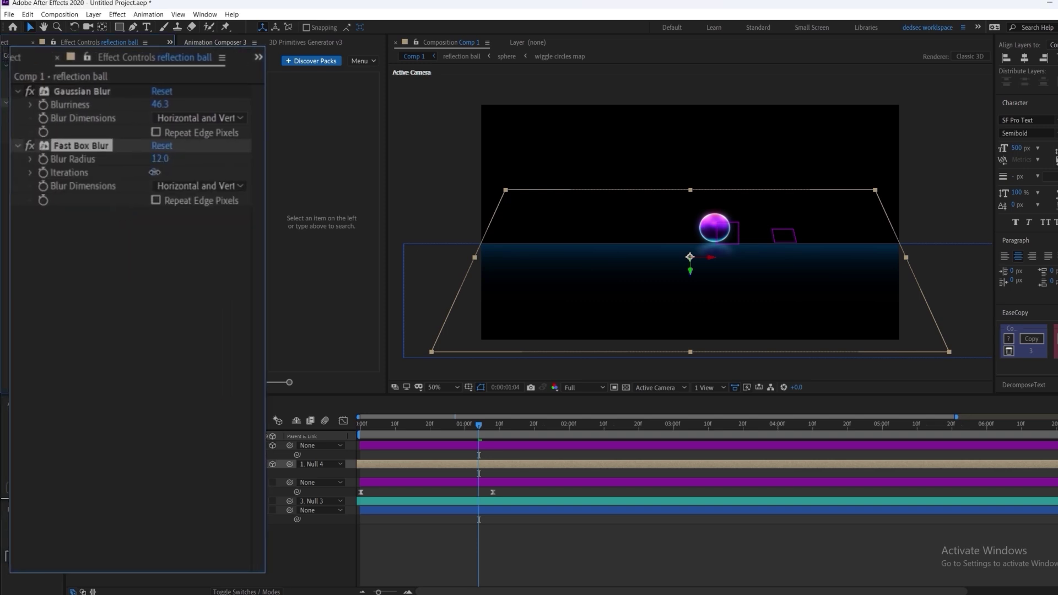
# Play the animation from the first frame to check the blurred reflection, and return to the start.
pyautogui.click(360, 426)
pyautogui.press('space')
pyautogui.press('space')
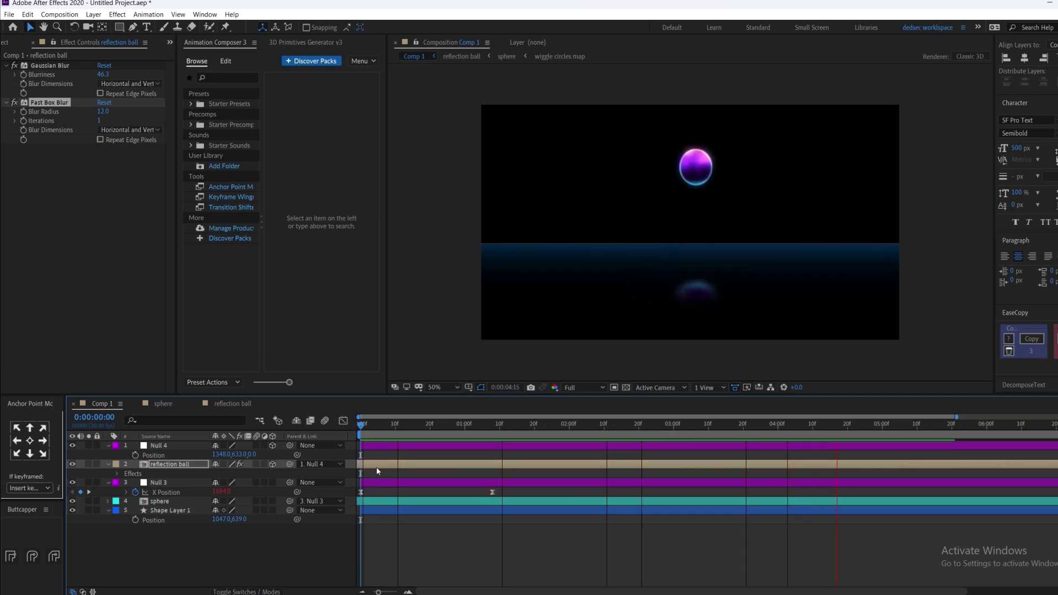
pyautogui.click(366, 425)
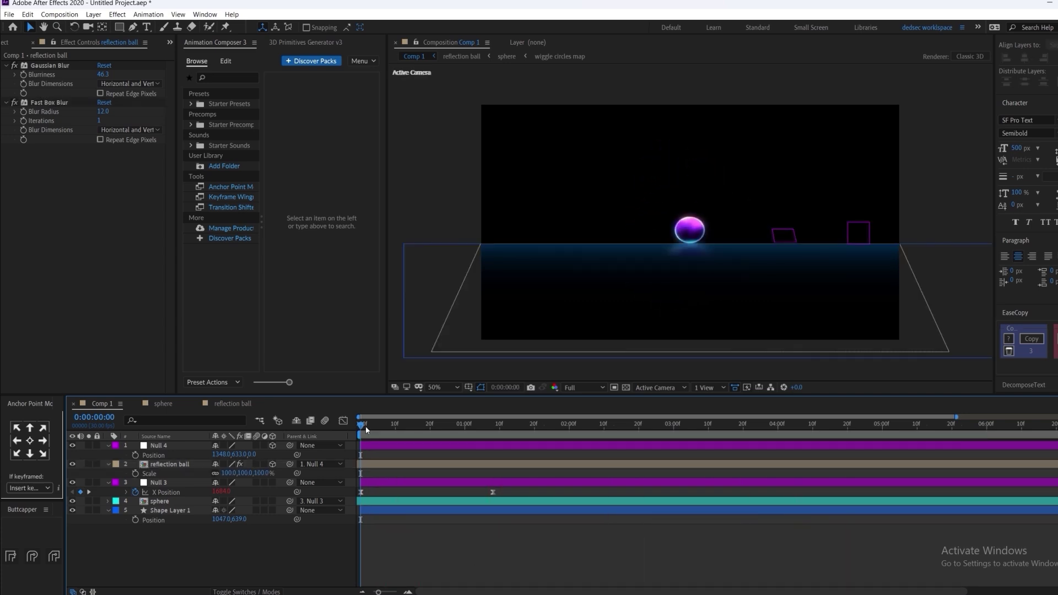
# Add a black solid directly above Shape Layer 1 and rename it "grid floor".
pyautogui.click(395, 510)
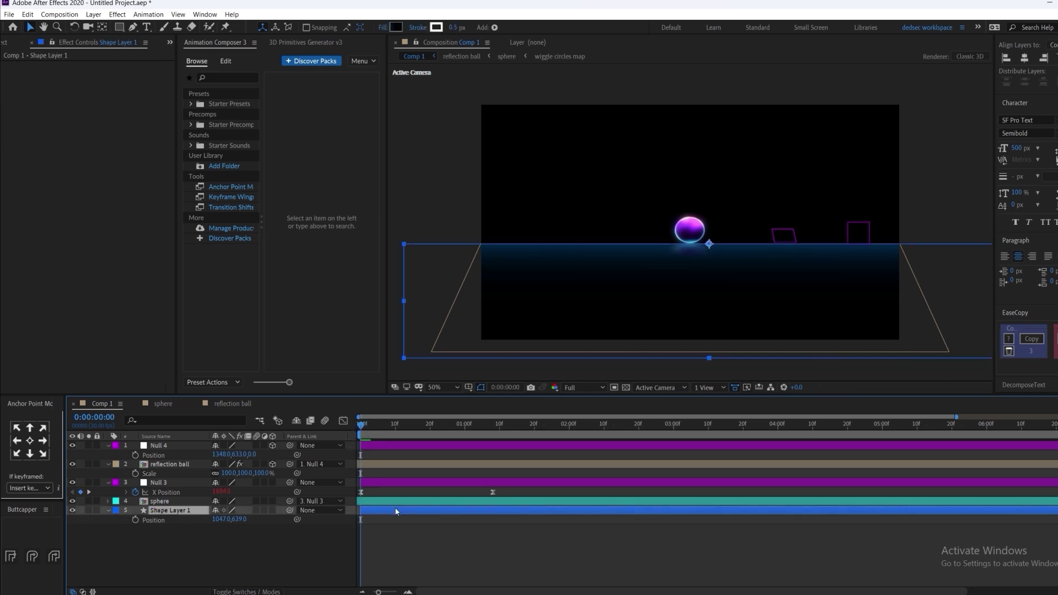
pyautogui.hotkey('ctrl', 'y')
pyautogui.press('Return')
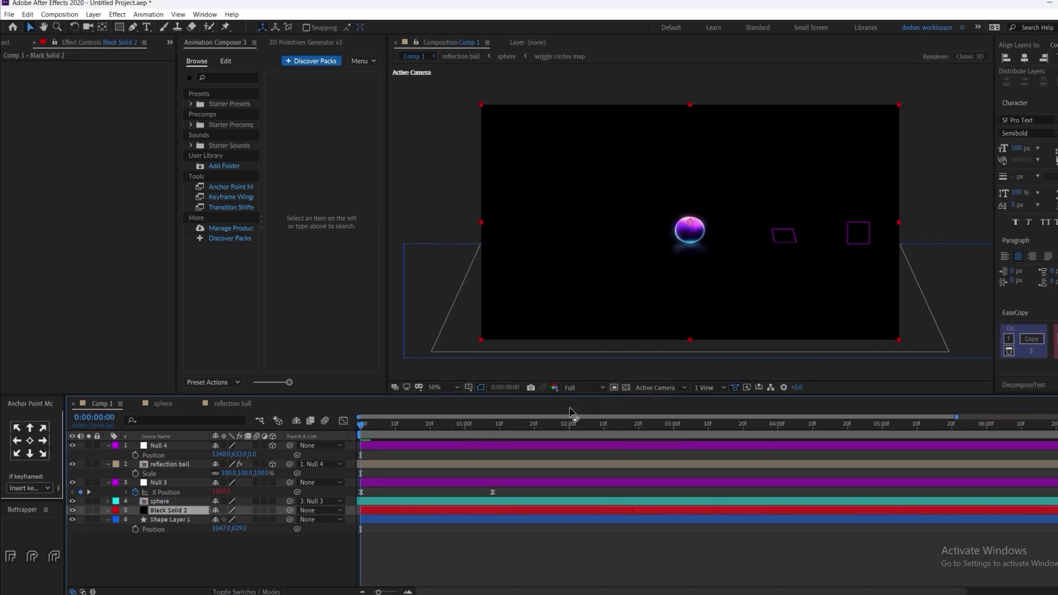
pyautogui.press('Return')
pyautogui.write('grid')
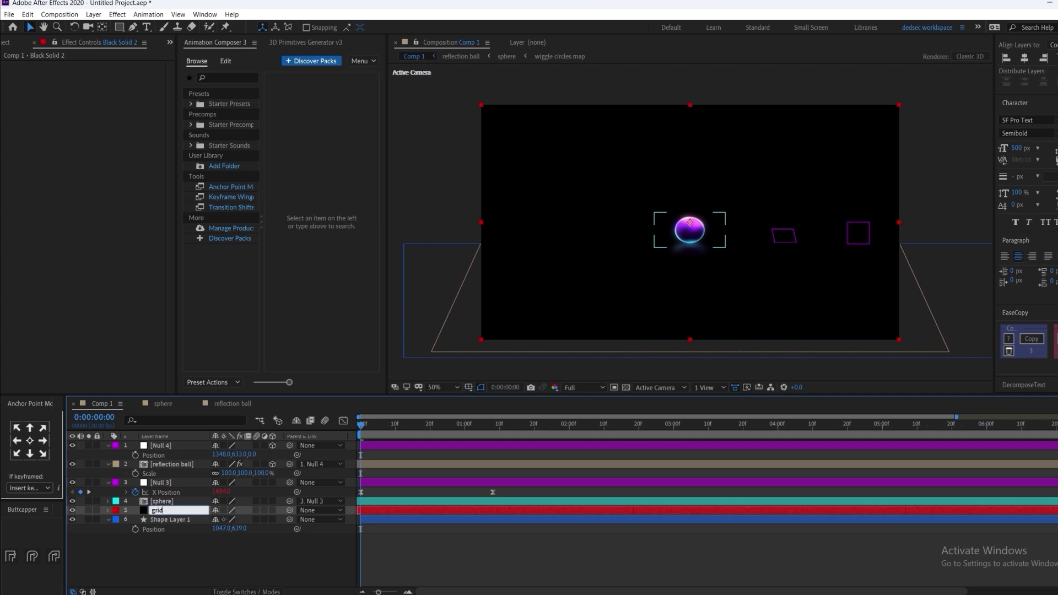
pyautogui.write(' floor')
pyautogui.press('Return')
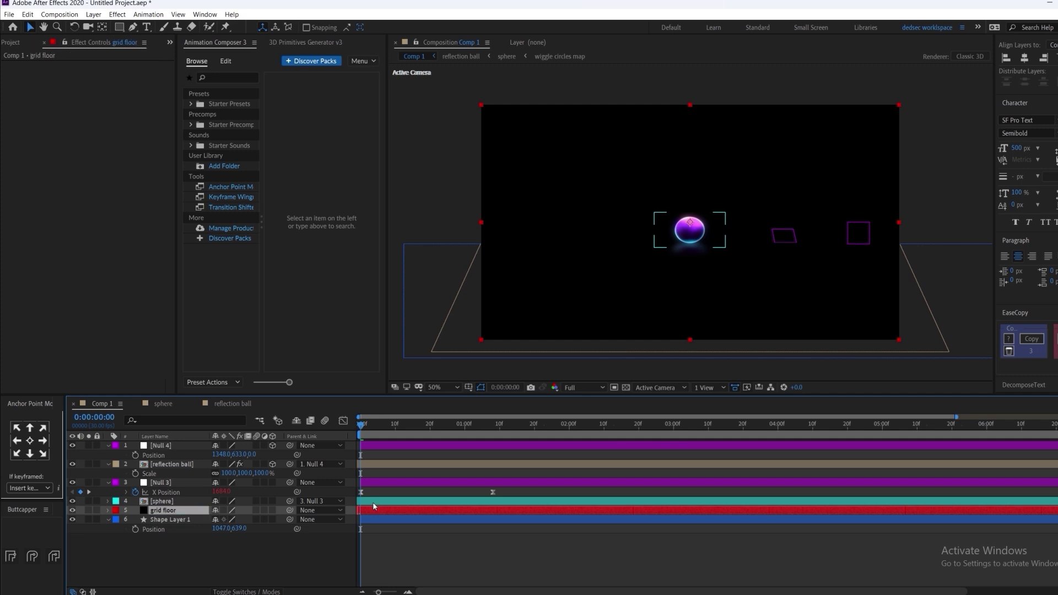
# Apply the Grid effect to the grid floor layer and size it from the Width & Height Sliders.
pyautogui.hotkey('ctrl', 'space')
pyautogui.write('gri')
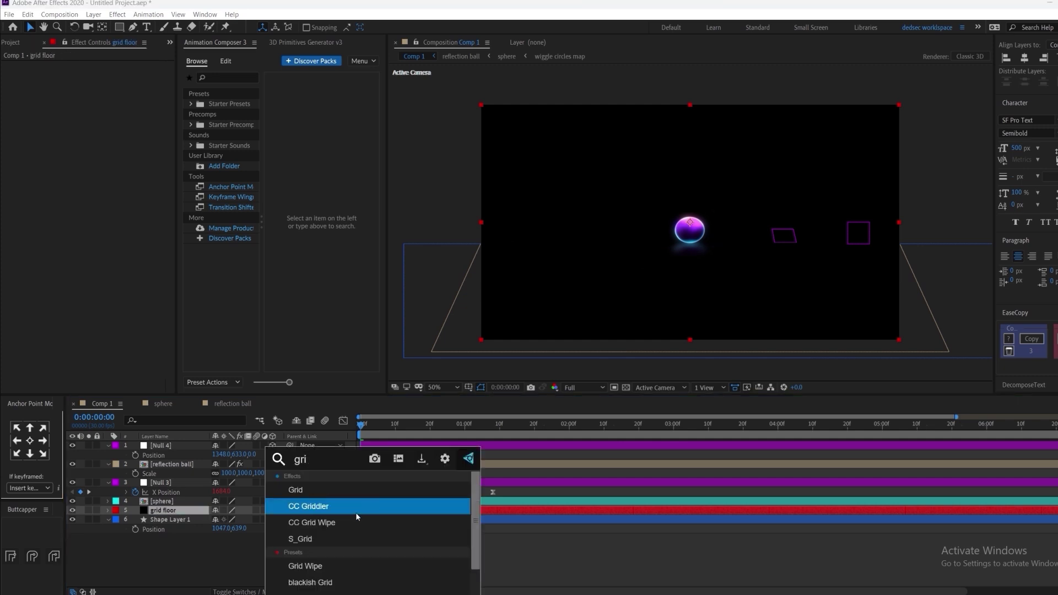
pyautogui.click(330, 493)
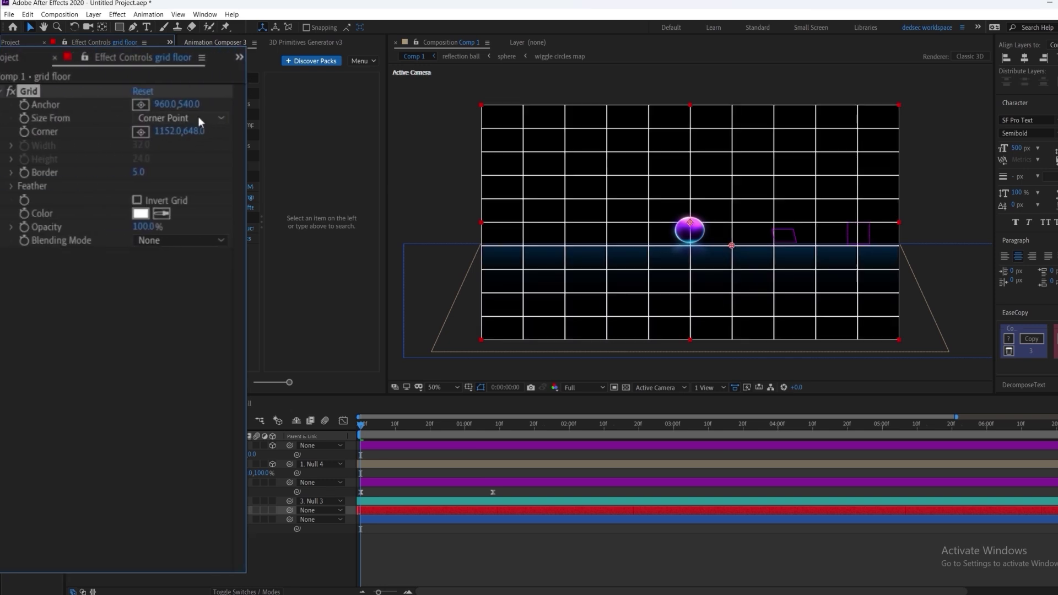
pyautogui.click(199, 117)
pyautogui.click(211, 168)
pyautogui.moveTo(160, 144)
pyautogui.mouseDown()
pyautogui.moveTo(312, 121)
pyautogui.moveTo(155, 145)
pyautogui.mouseUp()
pyautogui.hotkey('ctrl', 'z')
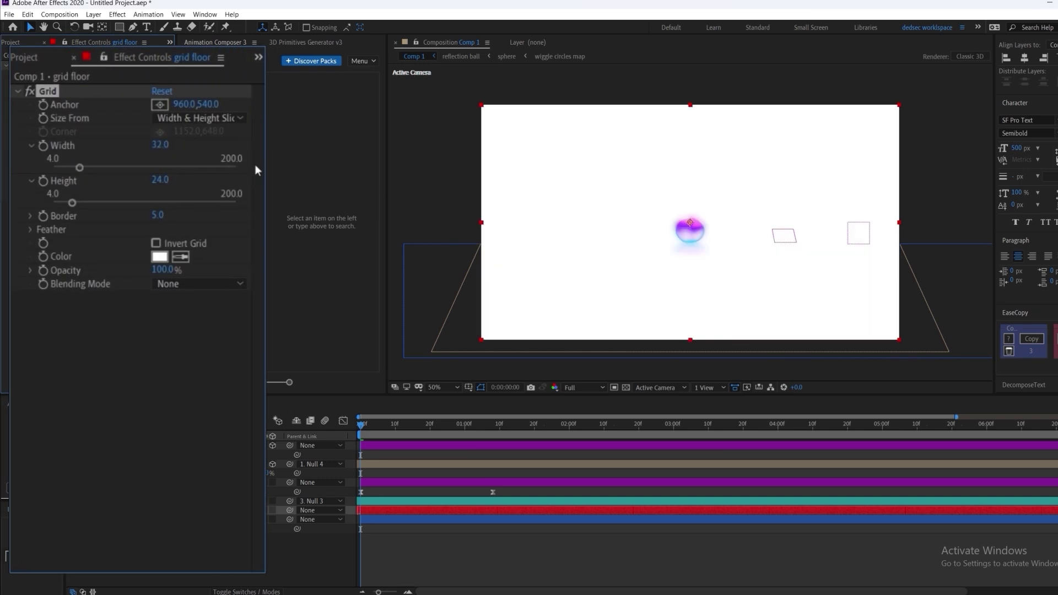
# Turn the grid into thin vertical lines with Height 1834, Anchor 960, 1498, Border 1 and Width 149.
pyautogui.moveTo(158, 181); pyautogui.dragTo(313, 182)
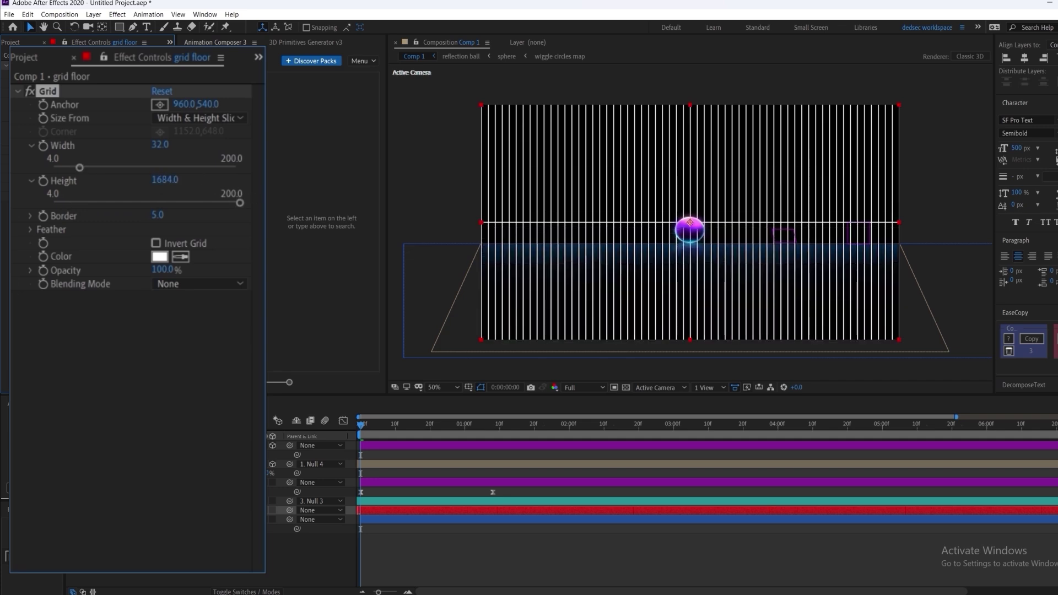
pyautogui.moveTo(201, 103); pyautogui.dragTo(444, 158)
pyautogui.click(159, 215)
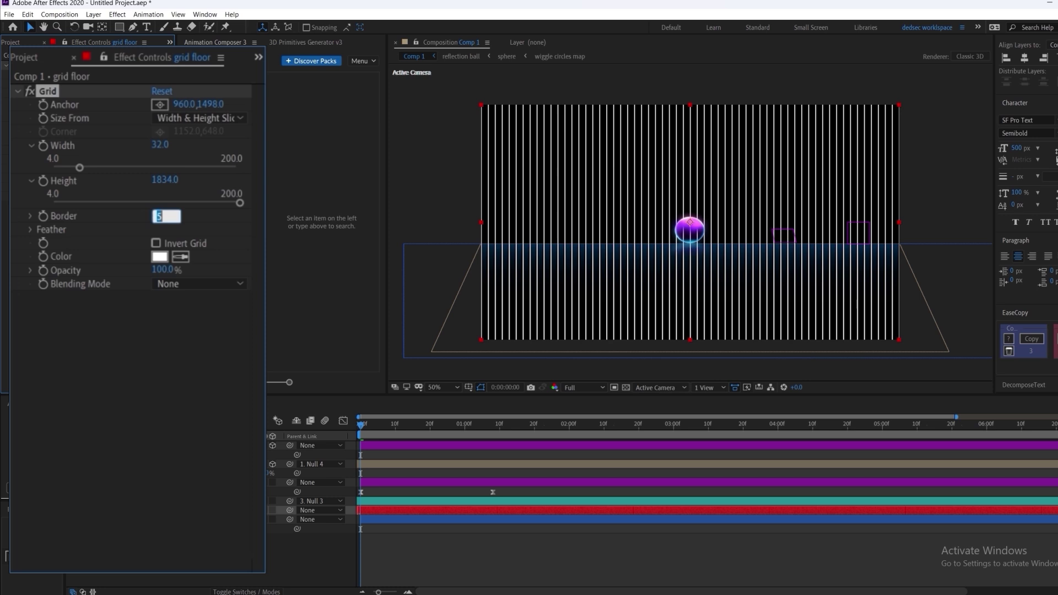
pyautogui.moveTo(159, 145); pyautogui.dragTo(268, 160)
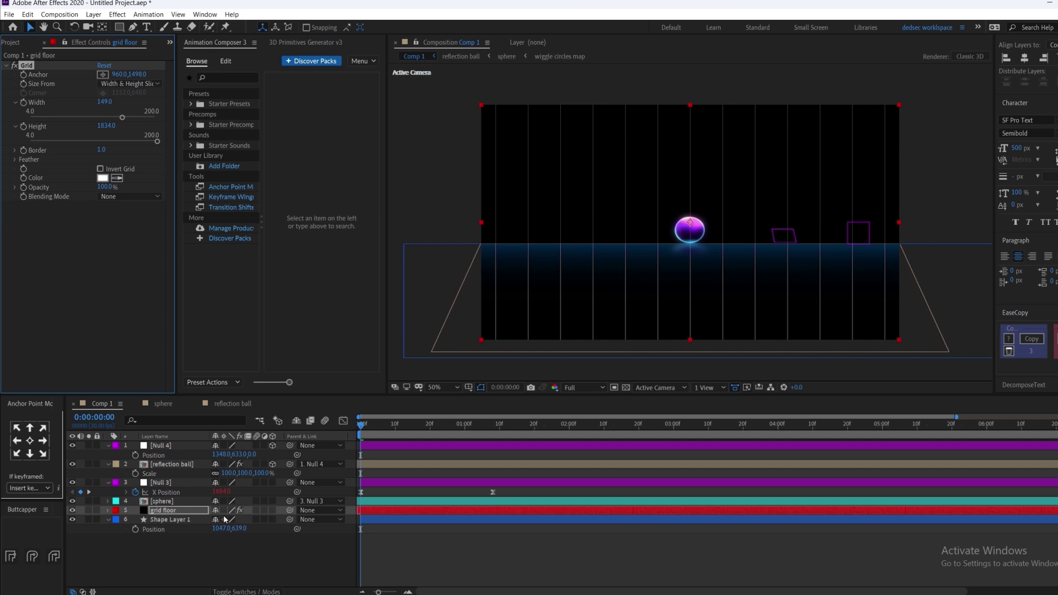
# Make the grid floor layer 3D, set its X Rotation to about 122° and move it down to 960, 943, 0.
pyautogui.click(273, 510)
pyautogui.press('r')
pyautogui.moveTo(233, 531); pyautogui.dragTo(306, 543)
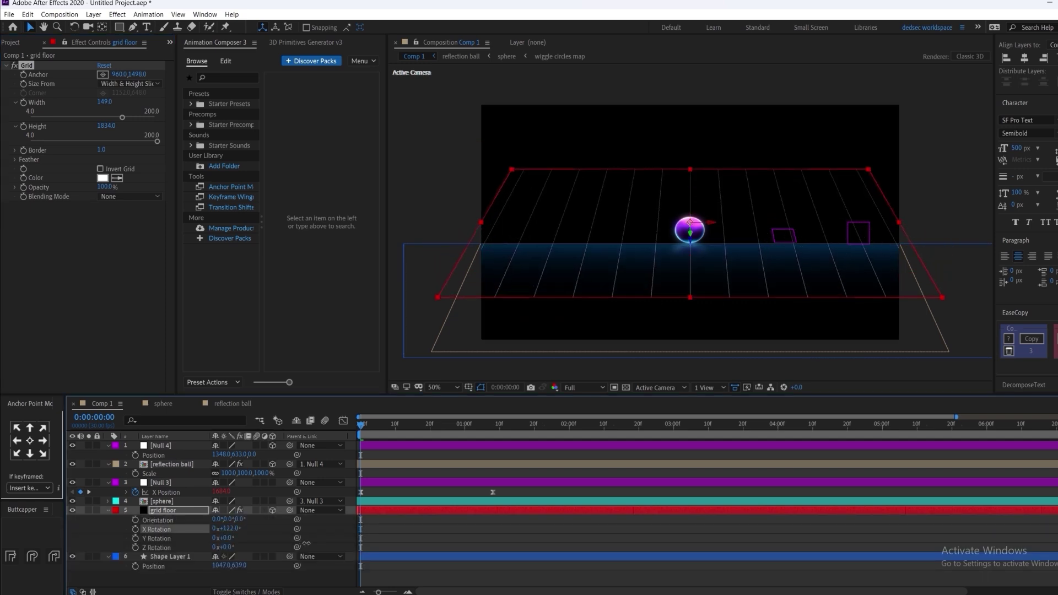
pyautogui.press('p')
pyautogui.moveTo(233, 520); pyautogui.dragTo(419, 560)
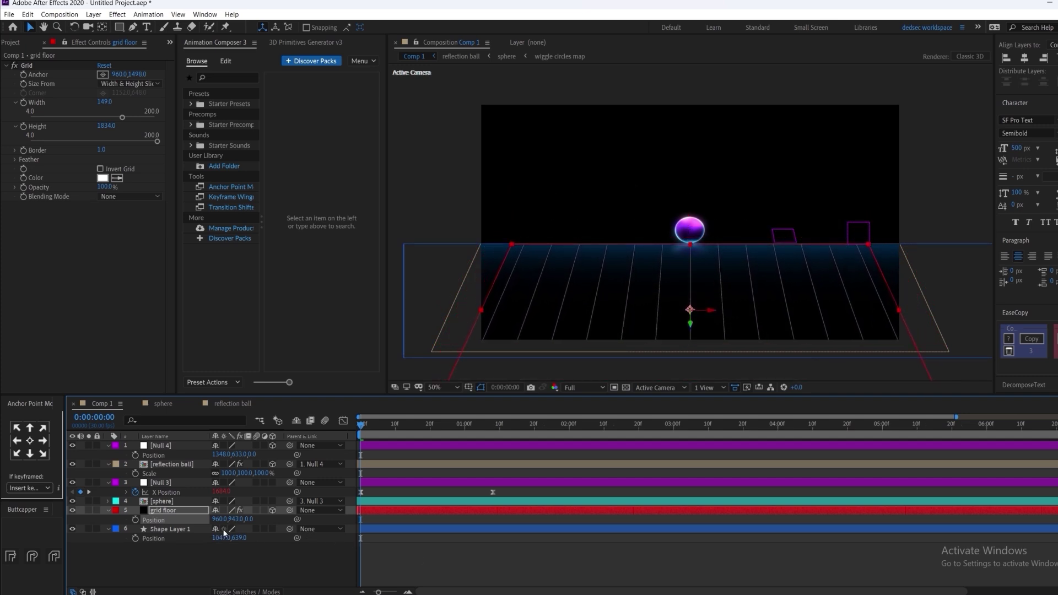
# Tilt the grid floor flatter on its X Rotation and move it up to 960, 705, 0 to meet the floor's top edge.
pyautogui.press('r')
pyautogui.moveTo(226, 529); pyautogui.dragTo(116, 510)
pyautogui.press('p')
# Apply Motion Tile to the grid floor with Output Height 560, Output Width 500 and Mirror Edges enabled.
pyautogui.hotkey('ctrl', 'space')
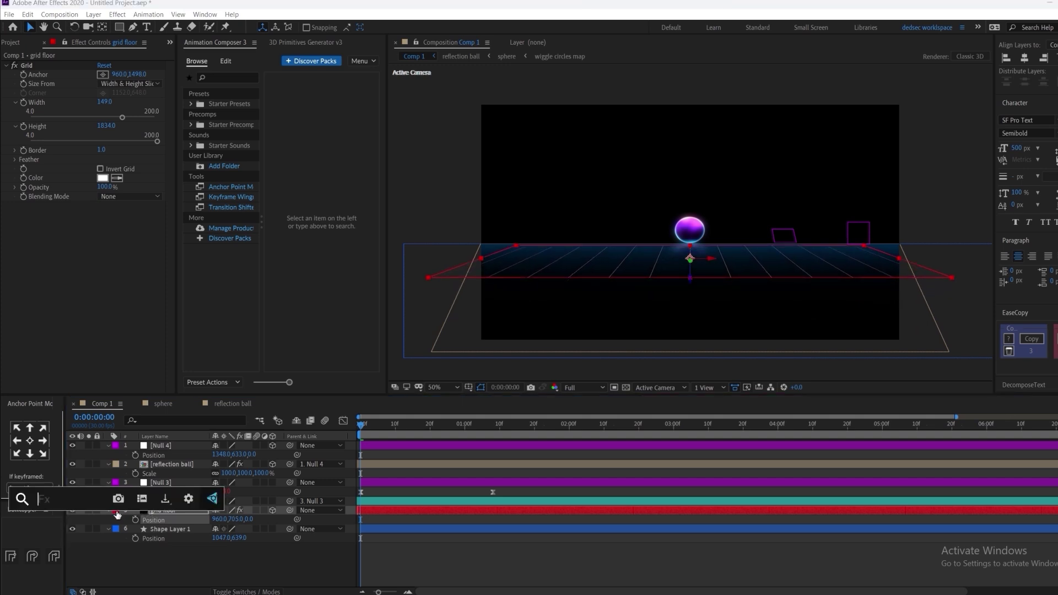
pyautogui.write('mot')
pyautogui.press('Return')
pyautogui.click(166, 366)
pyautogui.write('200')
pyautogui.press('Return')
pyautogui.moveTo(168, 366); pyautogui.dragTo(199, 368)
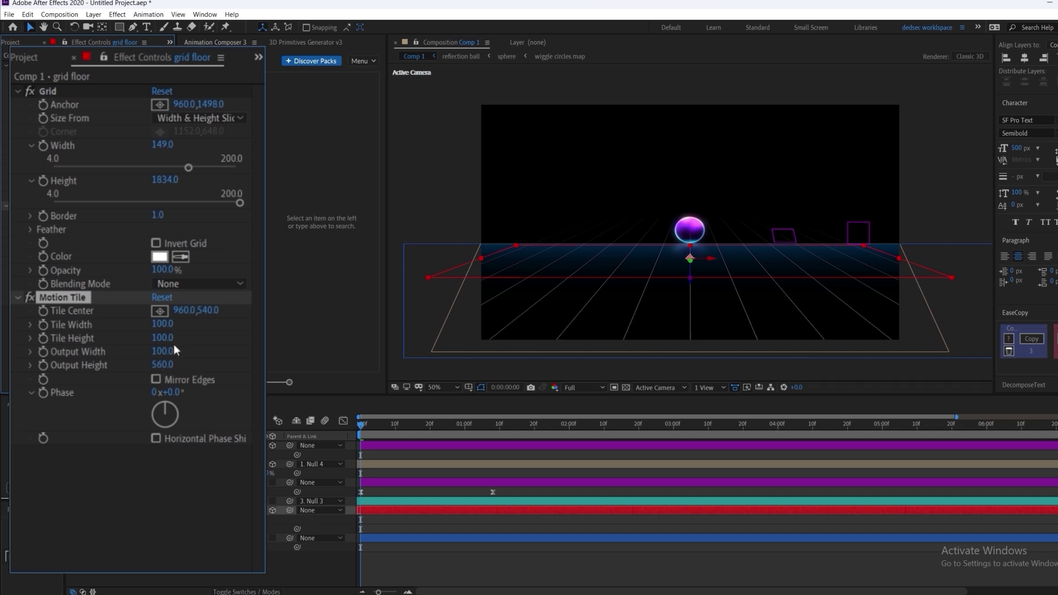
pyautogui.click(161, 351)
pyautogui.click(159, 379)
# Duplicate Shape Layer 1 and apply a Fill effect to the copy.
pyautogui.click(183, 537)
pyautogui.hotkey('ctrl', 'd')
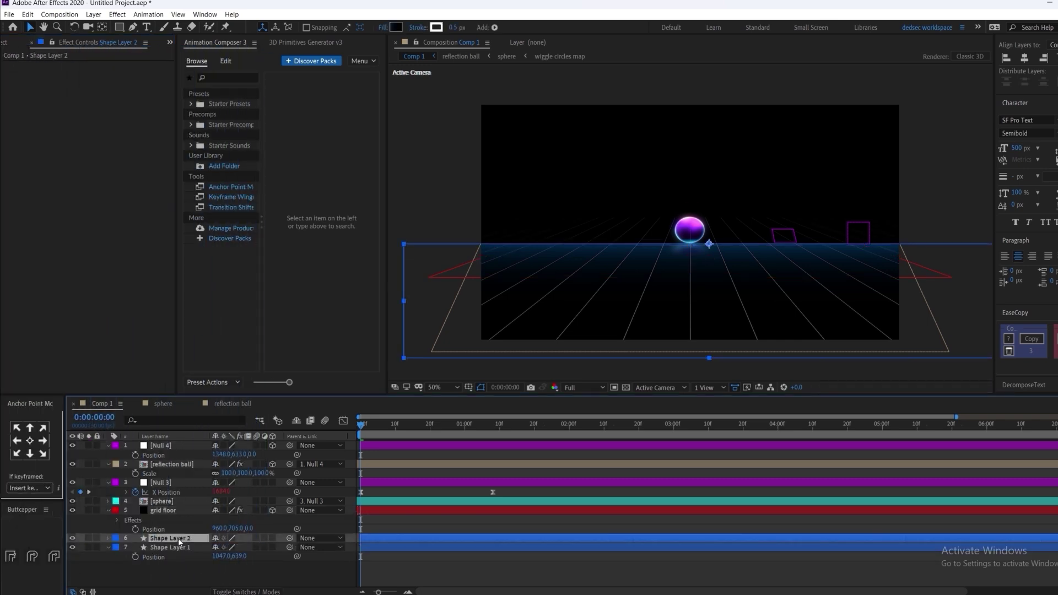
pyautogui.hotkey('ctrl', 'space')
pyautogui.write('fill')
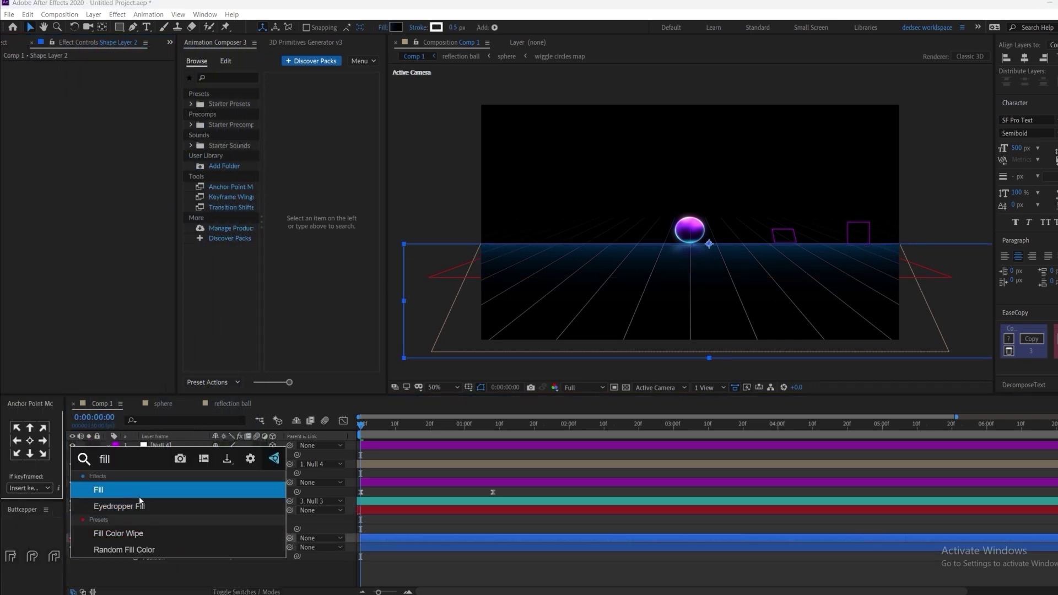
pyautogui.press('Return')
# Place Shape Layer 2 above the grid floor layer and use it as the grid floor's Alpha Matte.
pyautogui.moveTo(166, 543); pyautogui.dragTo(171, 513)
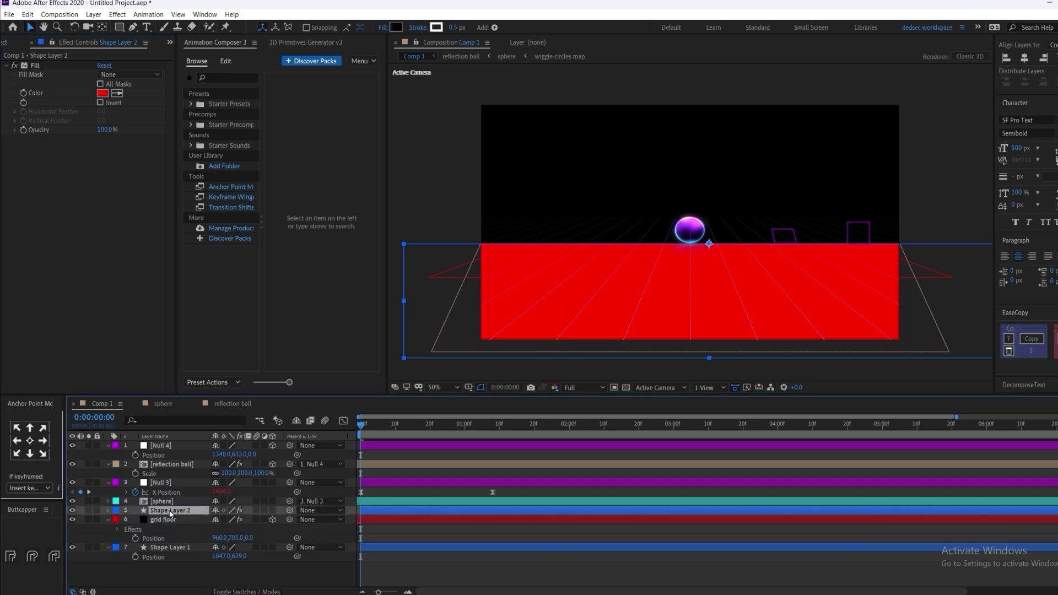
pyautogui.click(256, 590)
pyautogui.click(274, 548)
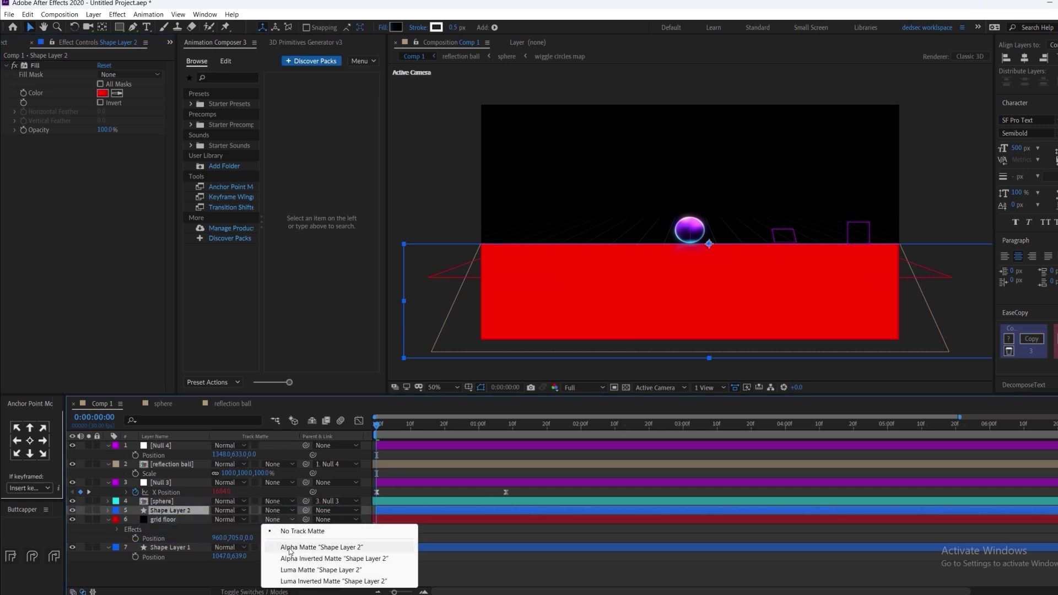
pyautogui.click(289, 547)
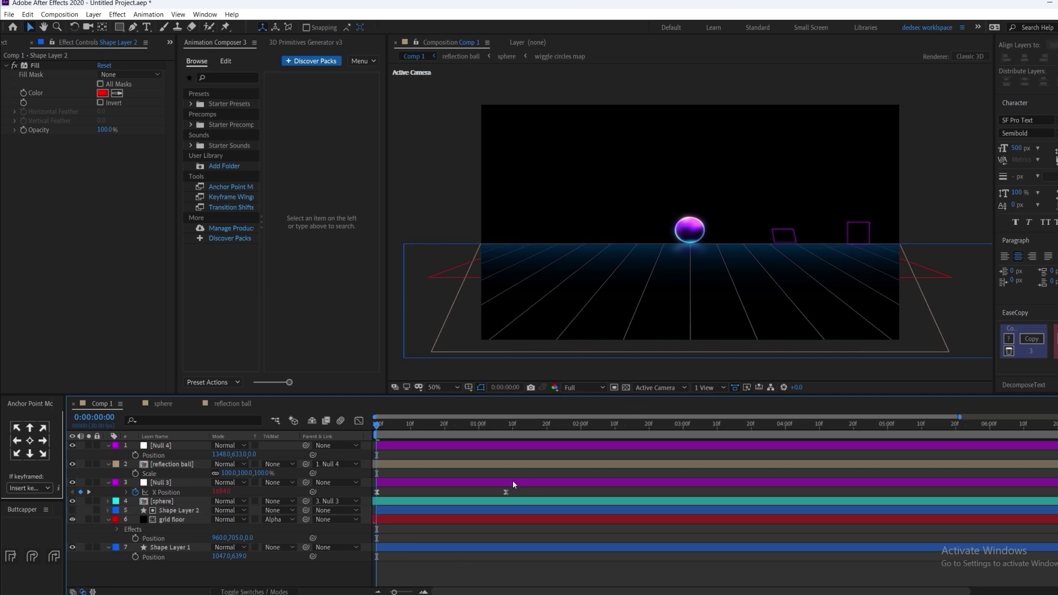
# Recolor the grid floor's lines with dark blue sampled from the floor, brightened slightly.
pyautogui.click(471, 510)
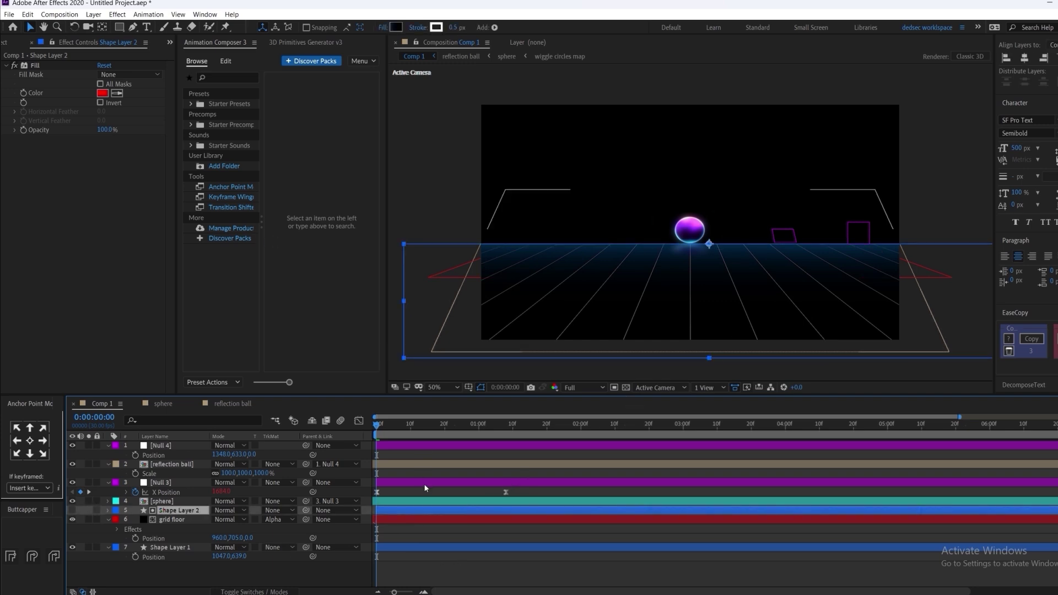
pyautogui.click(433, 521)
pyautogui.click(103, 178)
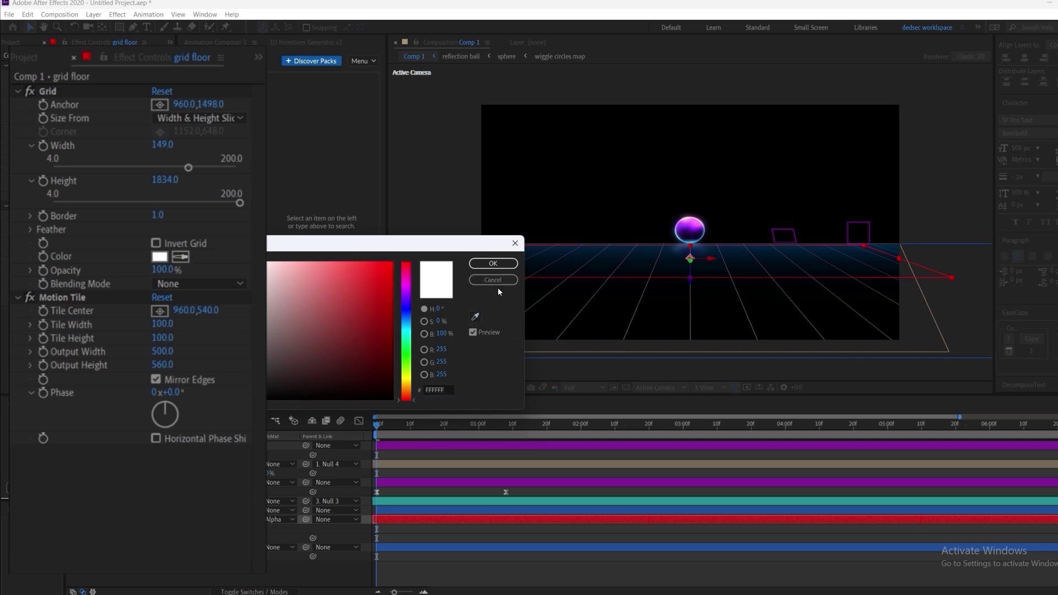
pyautogui.click(476, 318)
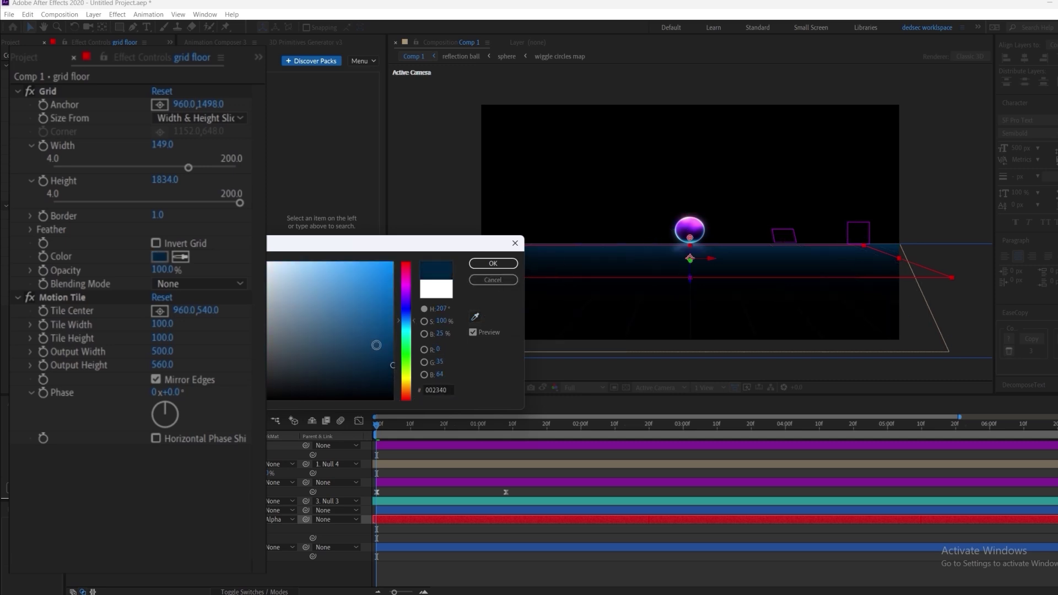
pyautogui.moveTo(395, 365); pyautogui.dragTo(395, 348)
pyautogui.click(493, 264)
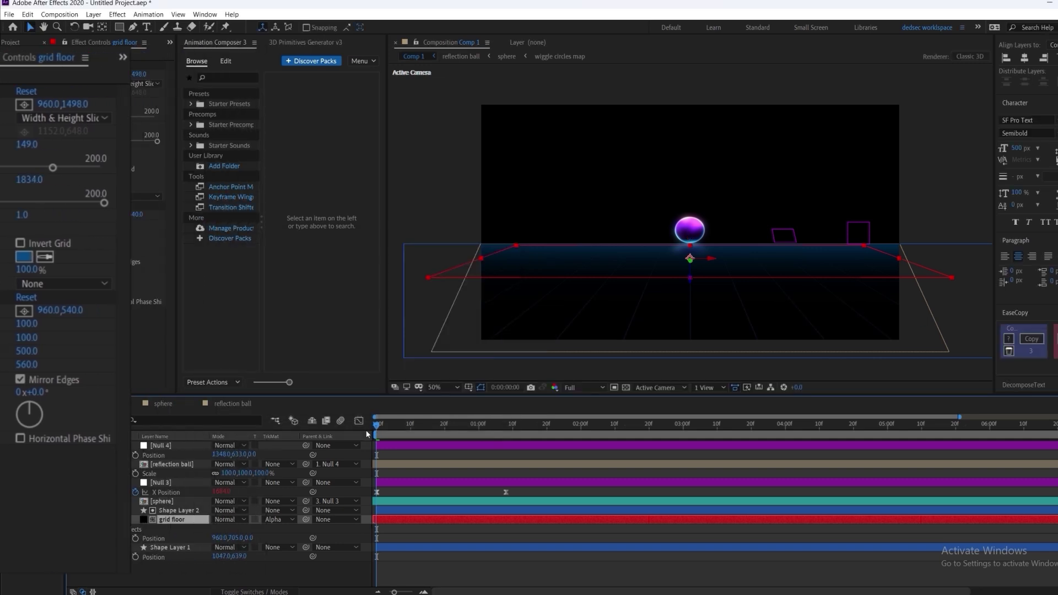
# Keyframe the grid floor's position at the first frame, shift it sideways at the composition's end, and return to the start.
pyautogui.click(135, 539)
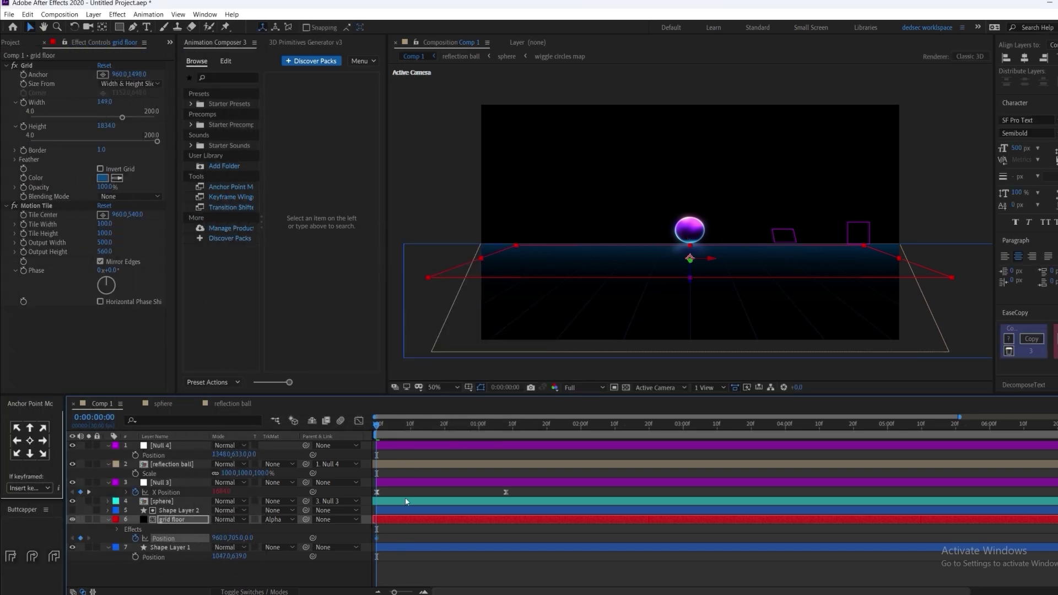
pyautogui.press('End')
pyautogui.press('-')
pyautogui.moveTo(213, 538); pyautogui.dragTo(200, 530)
pyautogui.click(376, 429)
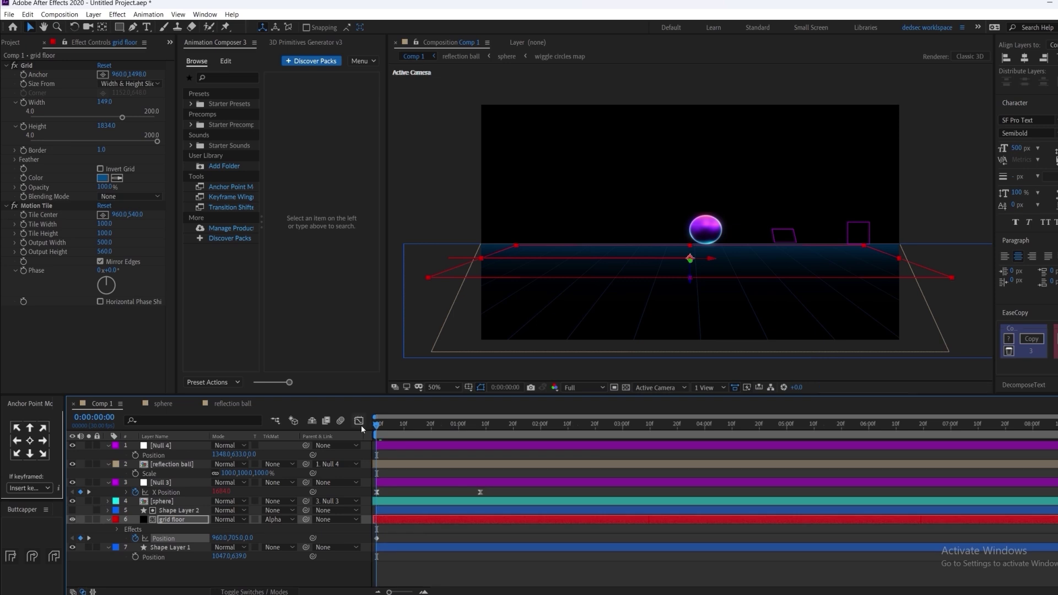
# Move the grid floor's end position further sideways to X -1820 and preview the animation from the first frame.
pyautogui.press('space')
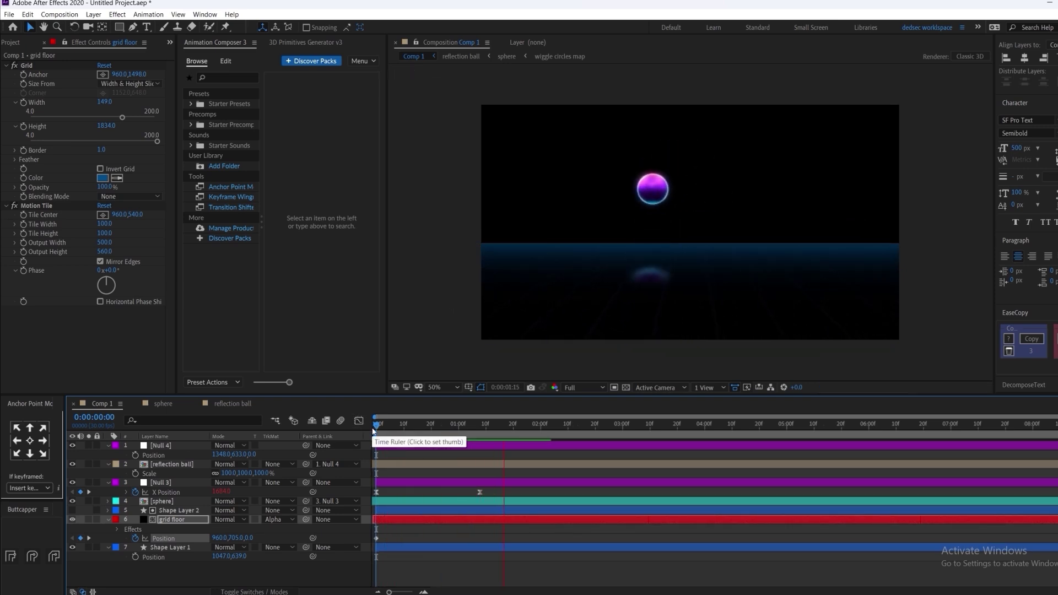
pyautogui.press('space')
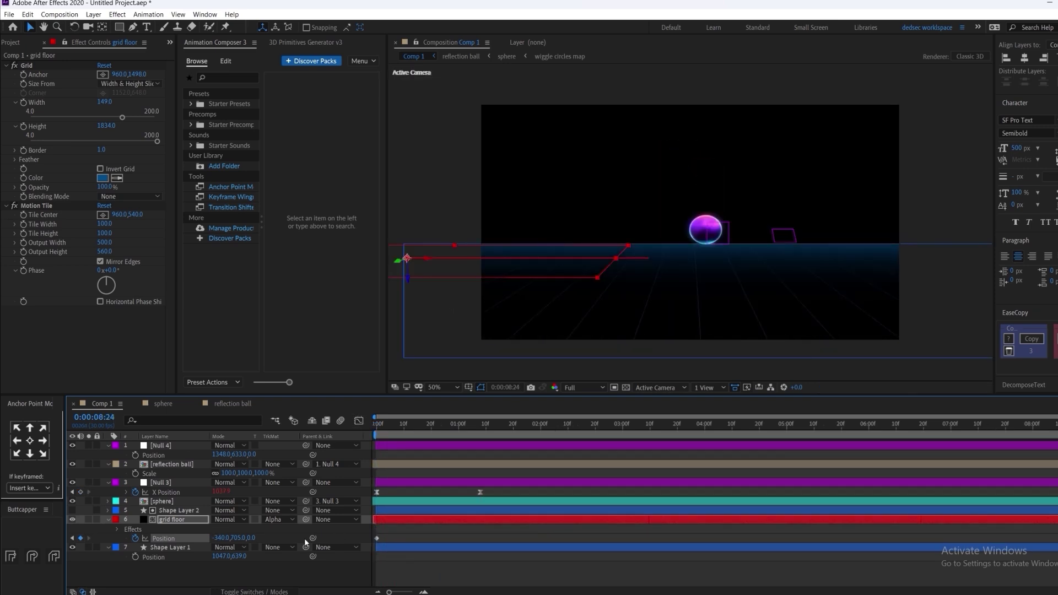
pyautogui.moveTo(228, 542); pyautogui.dragTo(197, 537)
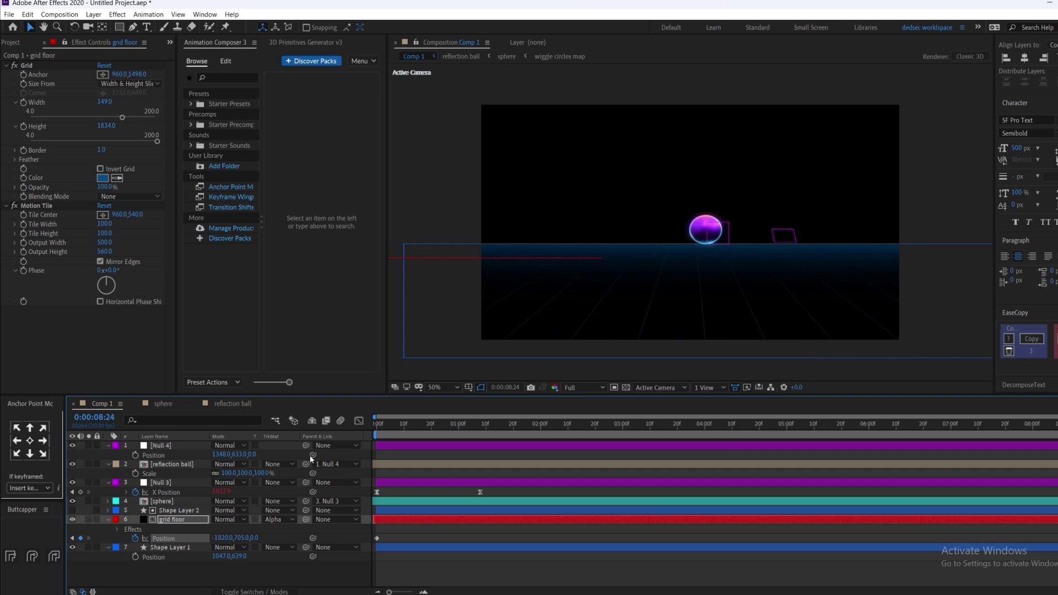
pyautogui.click(376, 430)
pyautogui.press('space')
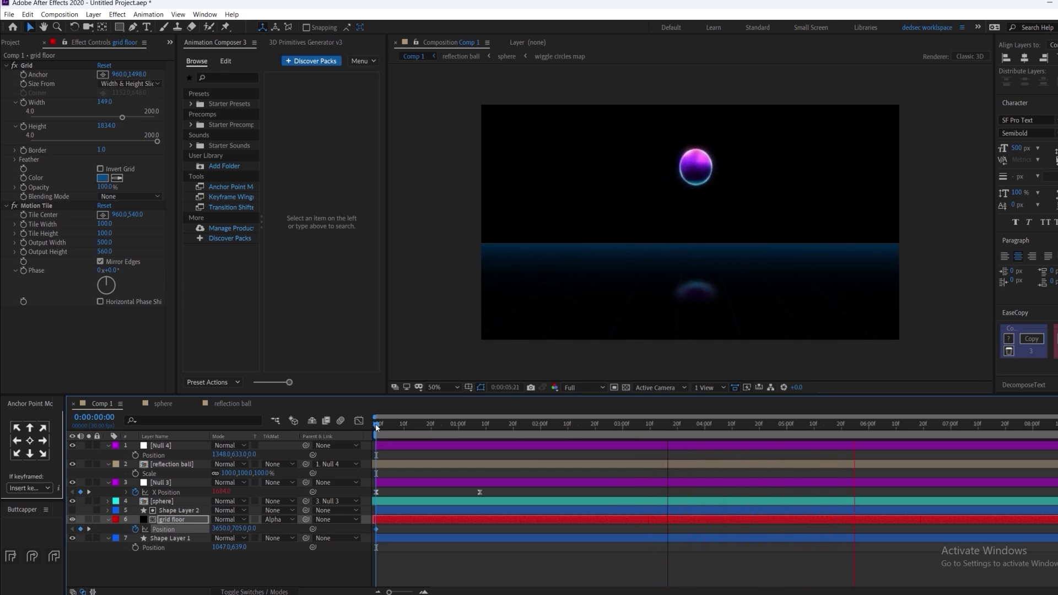
# Add an adjustment layer above all other layers and apply the Deep Glow effect to it.
pyautogui.click(455, 446)
pyautogui.hotkey('ctrl', 'alt', 'y')
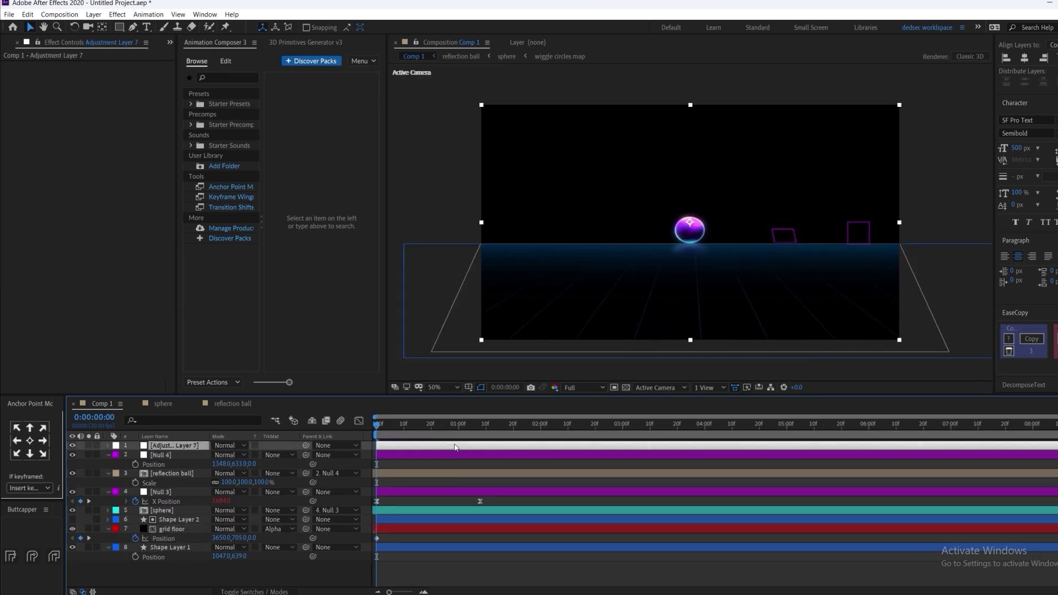
pyautogui.hotkey('ctrl', 'space')
pyautogui.write('dee')
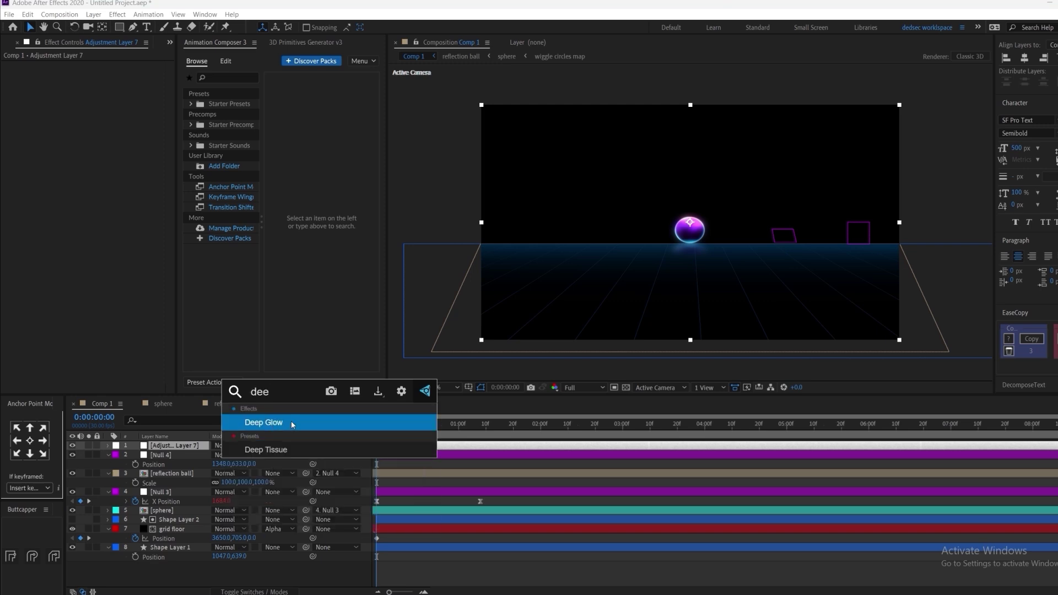
pyautogui.click(291, 421)
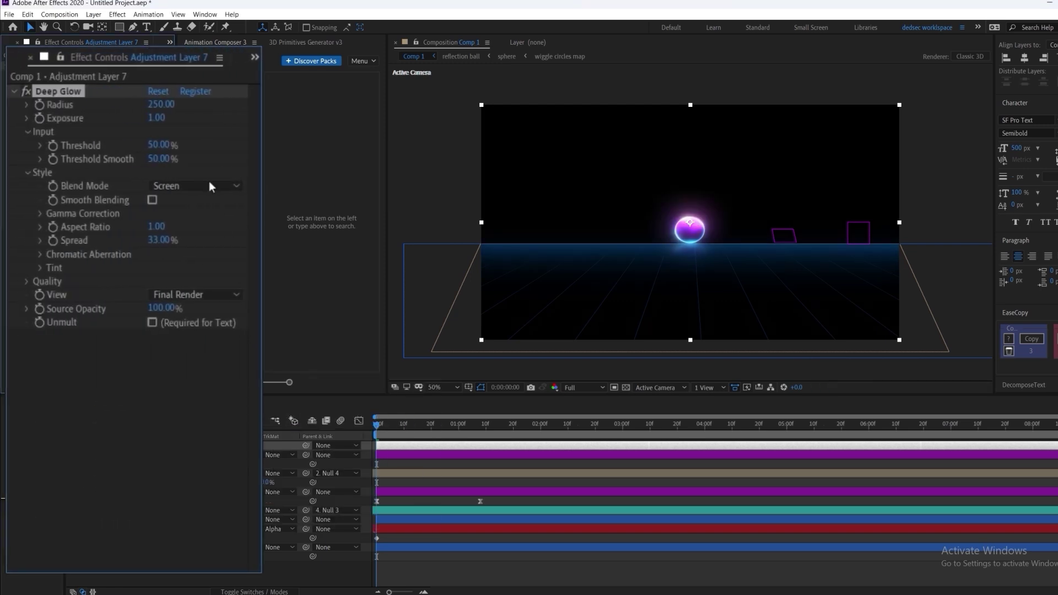
# Draw a wide rectangular mask on the adjustment layer across the horizon and feather it by 116 pixels.
pyautogui.click(119, 27)
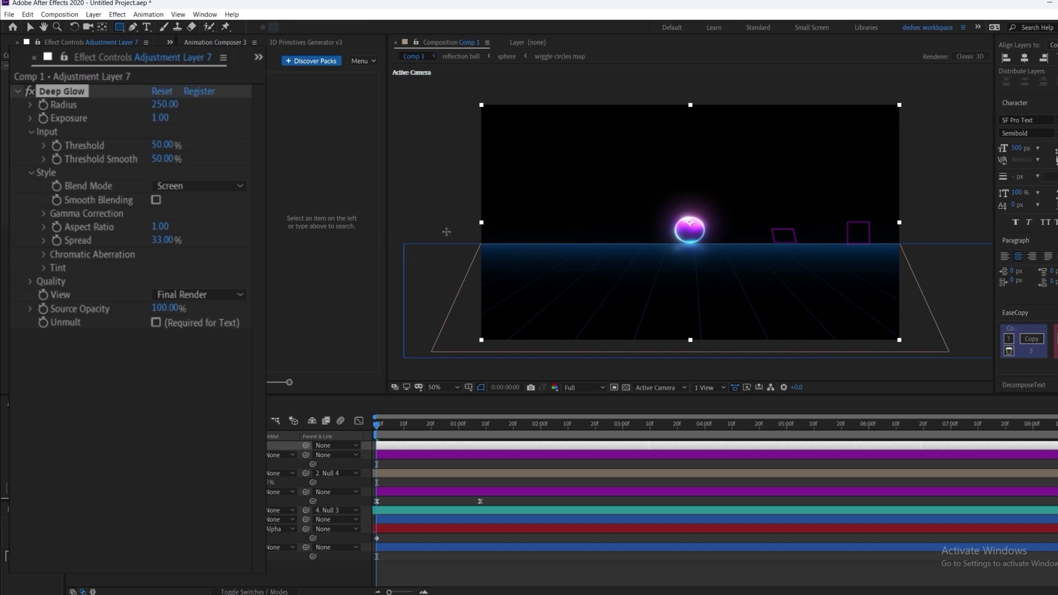
pyautogui.moveTo(447, 233); pyautogui.dragTo(911, 263)
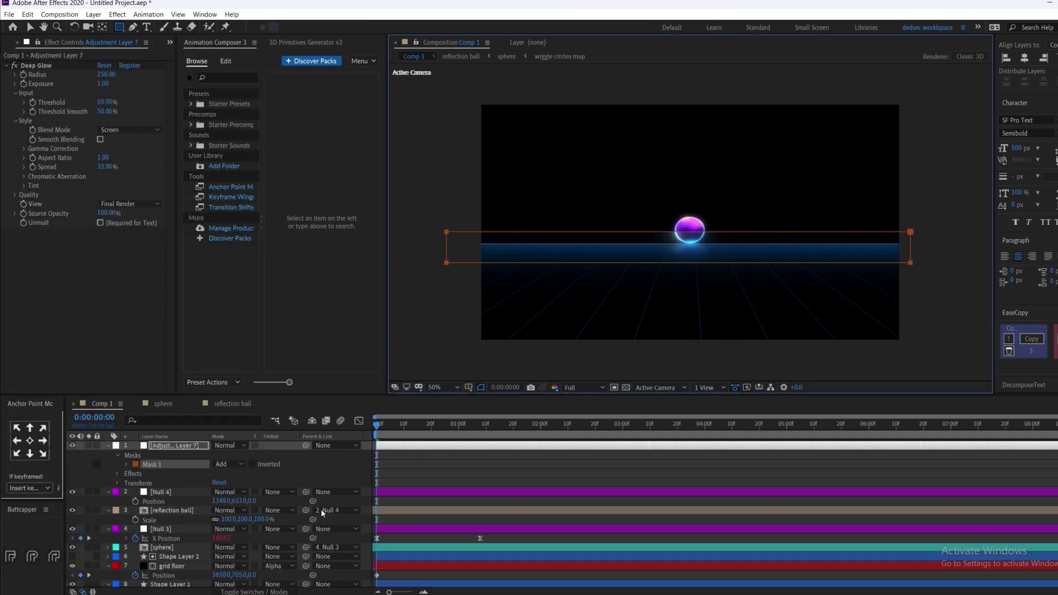
pyautogui.press('f')
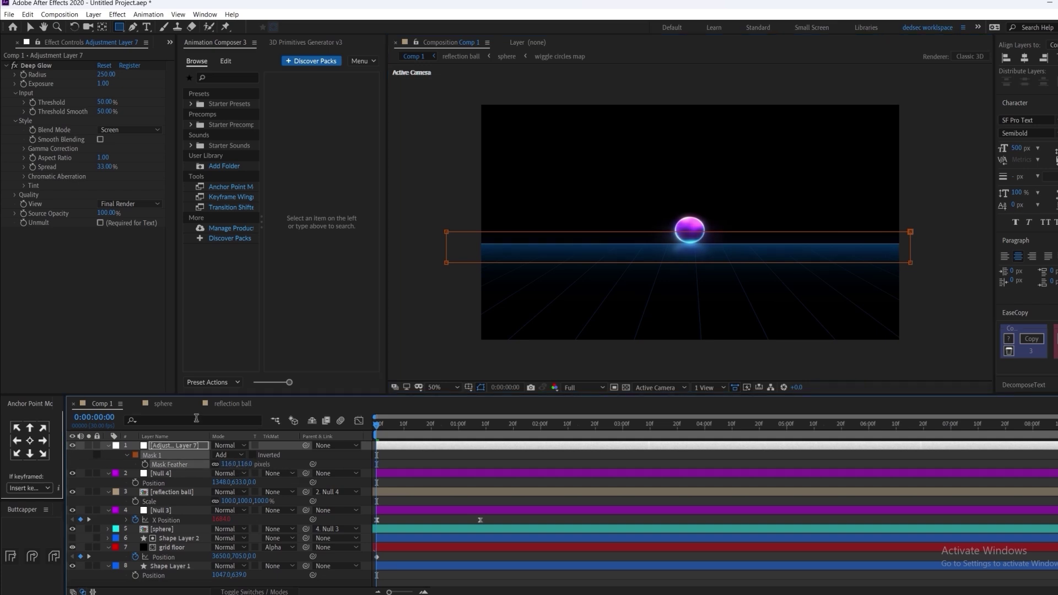
pyautogui.scroll(1, 574, 304)
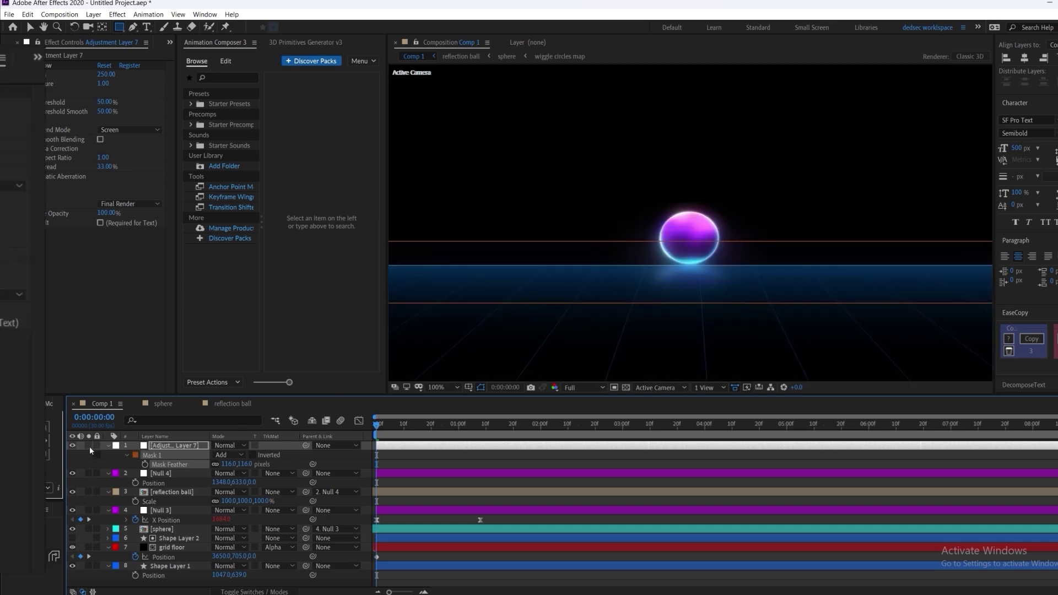
# Enable Unmult in the adjustment layer's Deep Glow and compare the image with the layer hidden and shown.
pyautogui.click(156, 323)
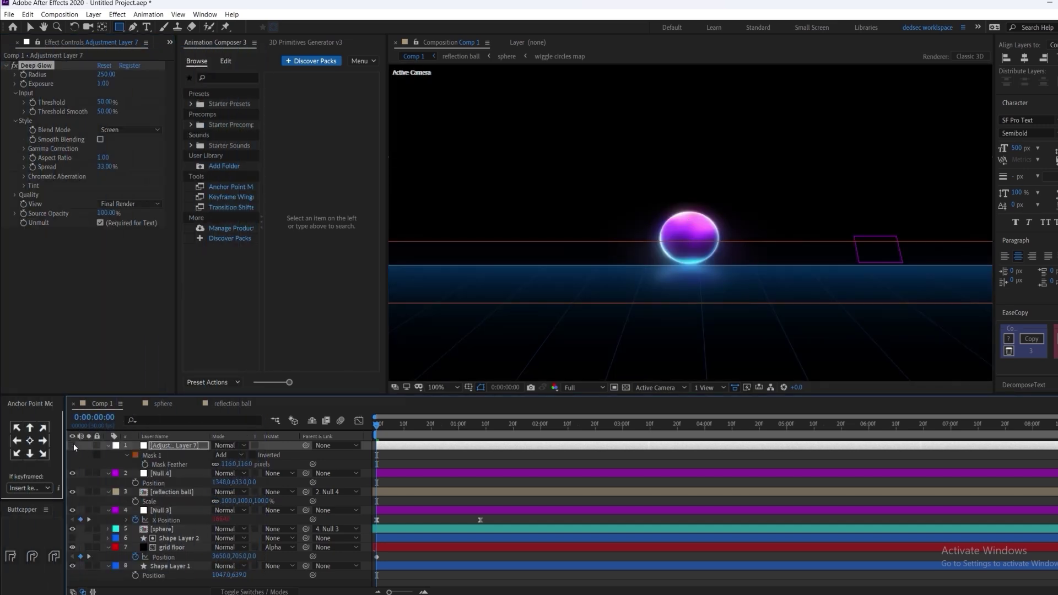
pyautogui.click(73, 446)
pyautogui.click(73, 446)
pyautogui.click(73, 445)
pyautogui.click(73, 446)
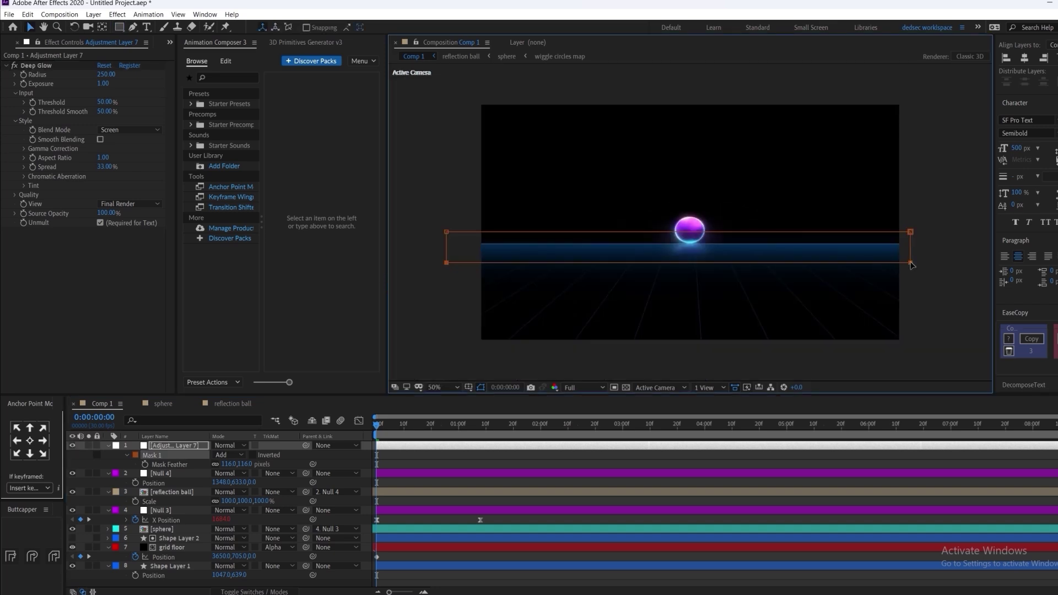
# Narrow the glow mask to a thin strip along the horizon and set its feather to 20 pixels.
pyautogui.moveTo(911, 265); pyautogui.dragTo(910, 250)
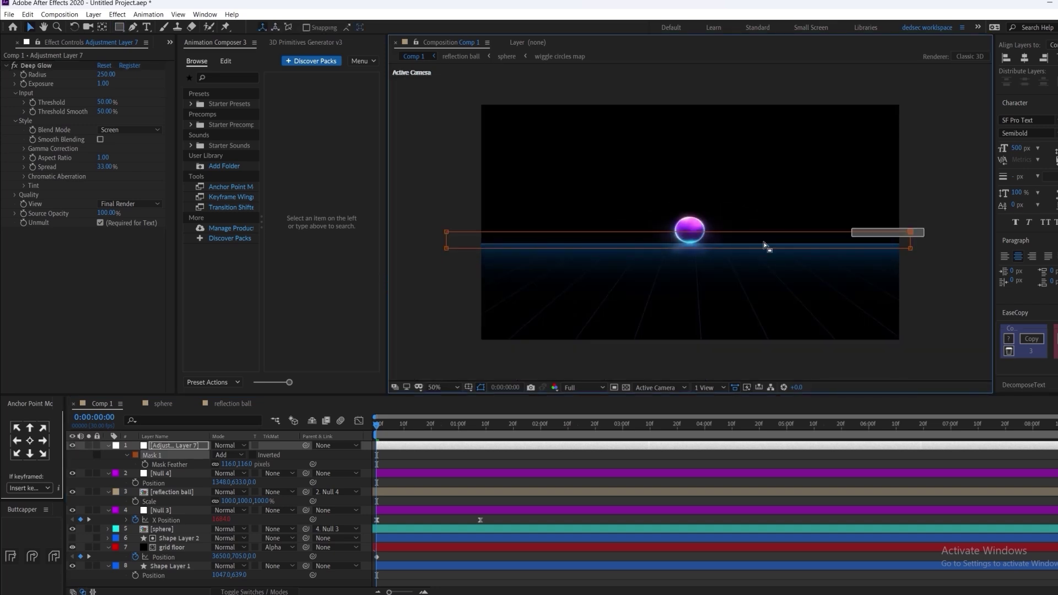
pyautogui.moveTo(446, 234); pyautogui.dragTo(446, 241)
pyautogui.moveTo(237, 464); pyautogui.dragTo(231, 462)
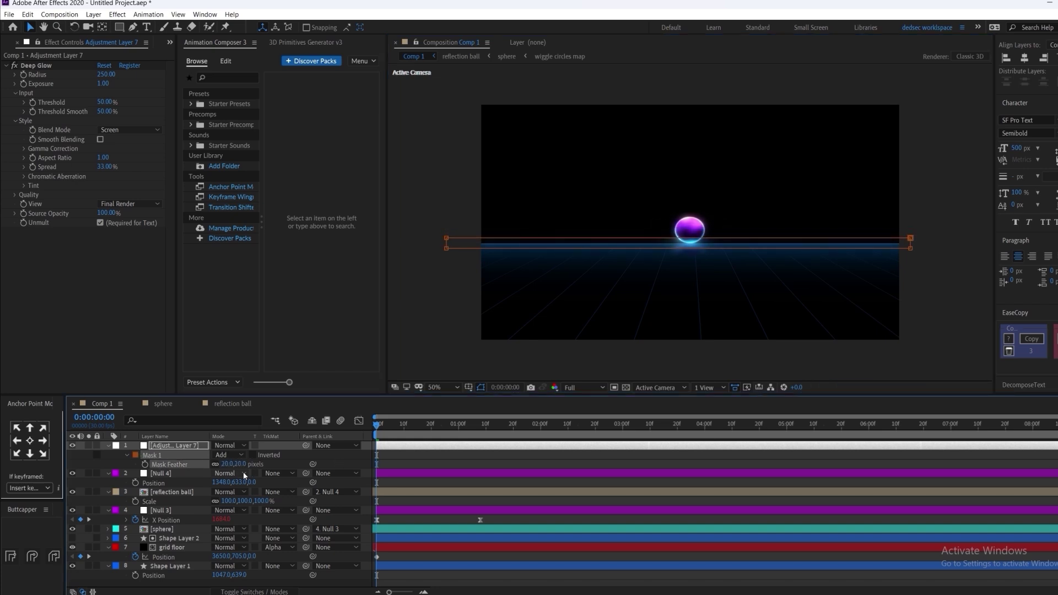
# Set the Deep Glow exposure to 1.3 and the mask feather to 43 pixels, and preview the animation.
pyautogui.click(103, 84)
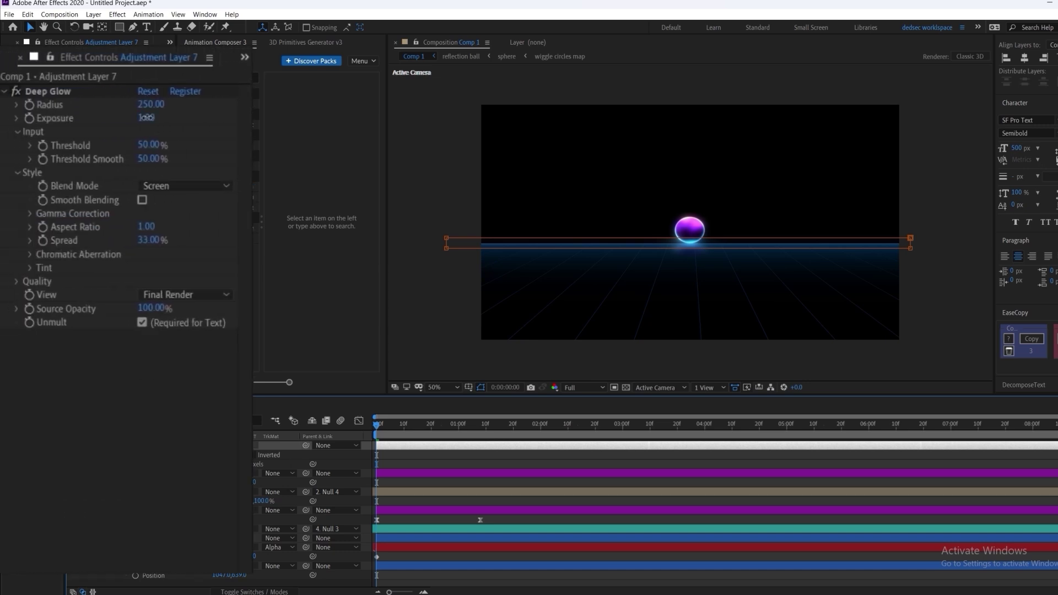
pyautogui.write('1.3')
pyautogui.press('Return')
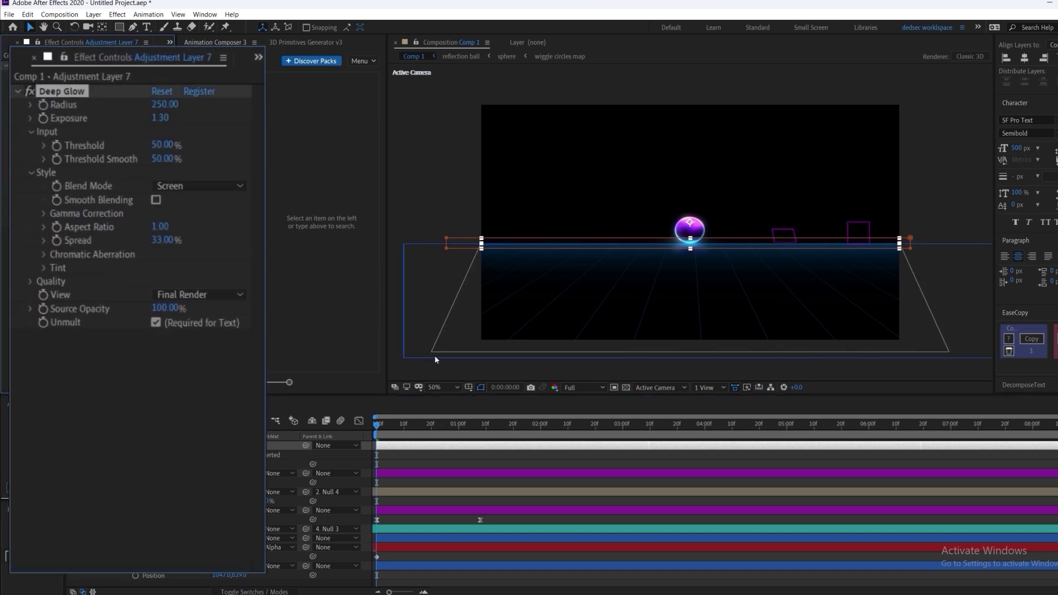
pyautogui.moveTo(238, 465); pyautogui.dragTo(243, 465)
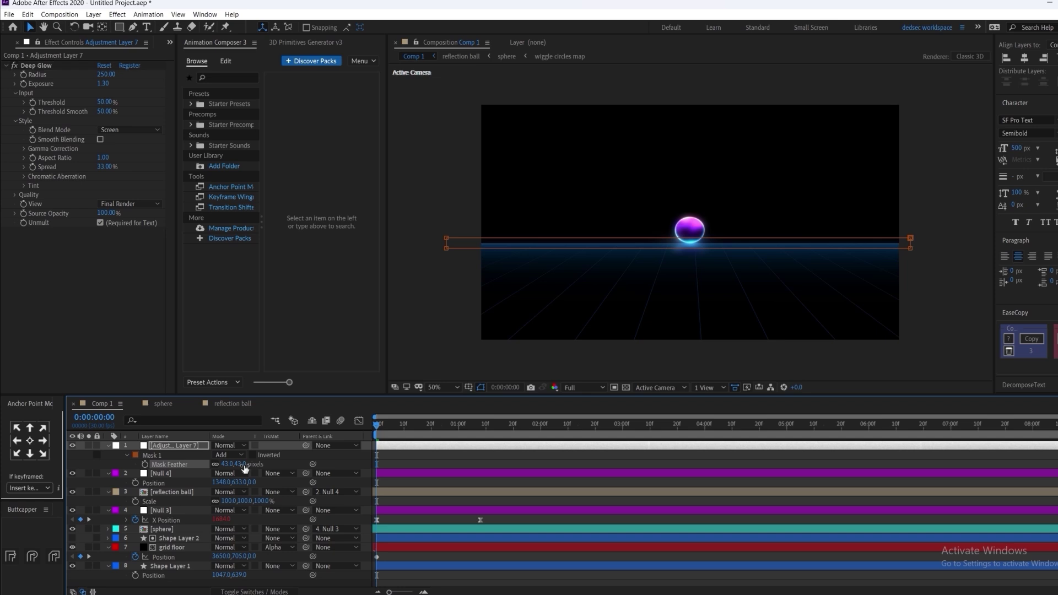
pyautogui.click(460, 461)
pyautogui.press('space')
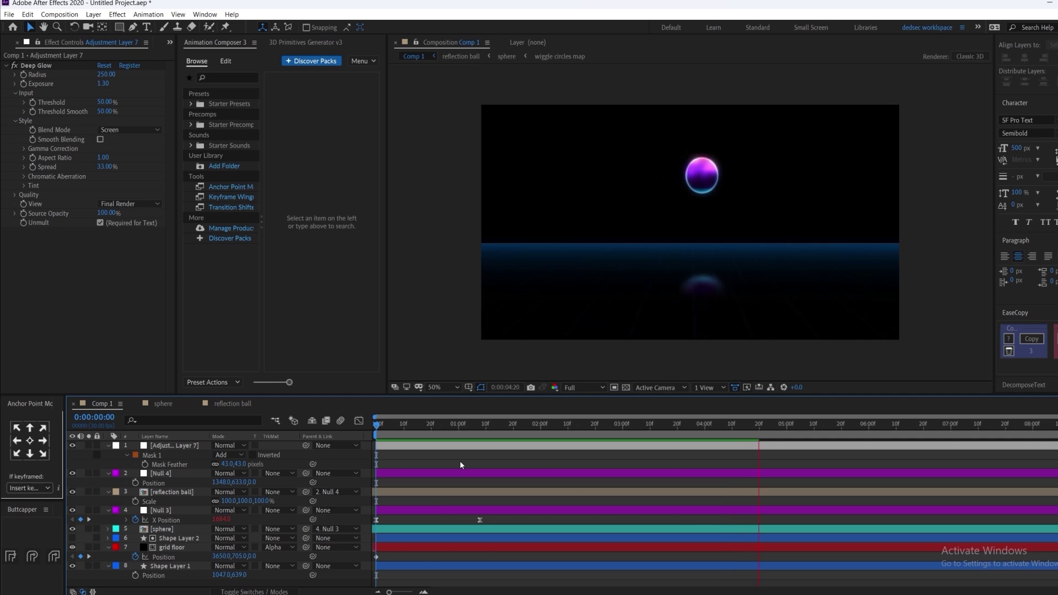
# Duplicate Shape Layer 1 and rename the original beneath the copy as "floor haze".
pyautogui.click(181, 566)
pyautogui.hotkey('ctrl', 'd')
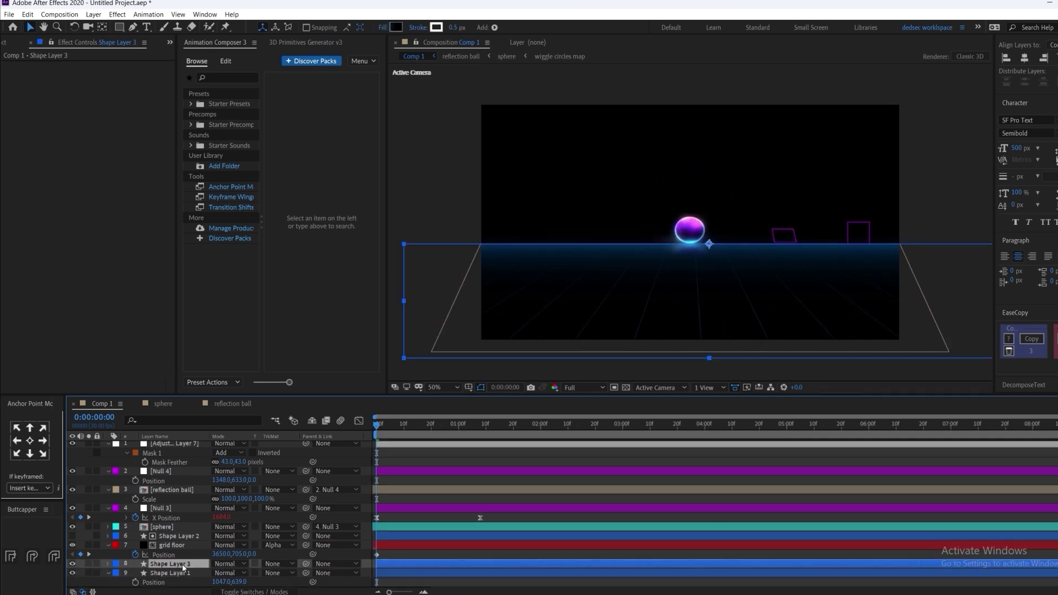
pyautogui.click(178, 575)
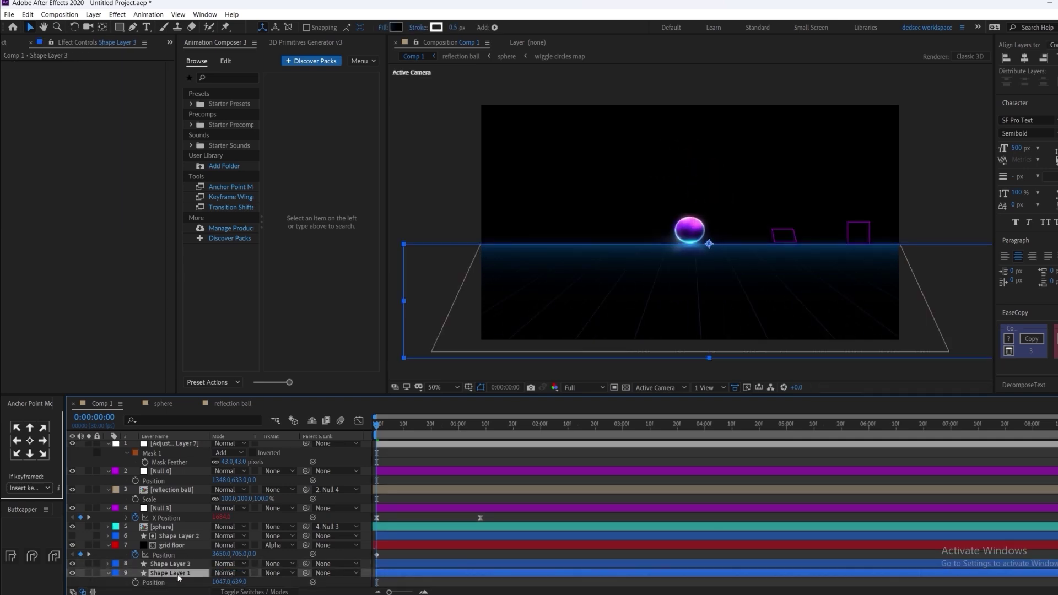
pyautogui.press('Return')
pyautogui.write('floor haze')
pyautogui.press('Return')
# Apply Fill and Fast Box Blur to the floor haze layer, with a blur radius of 144 and 9 iterations.
pyautogui.hotkey('ctrl', 'space')
pyautogui.write('fill')
pyautogui.press('Return')
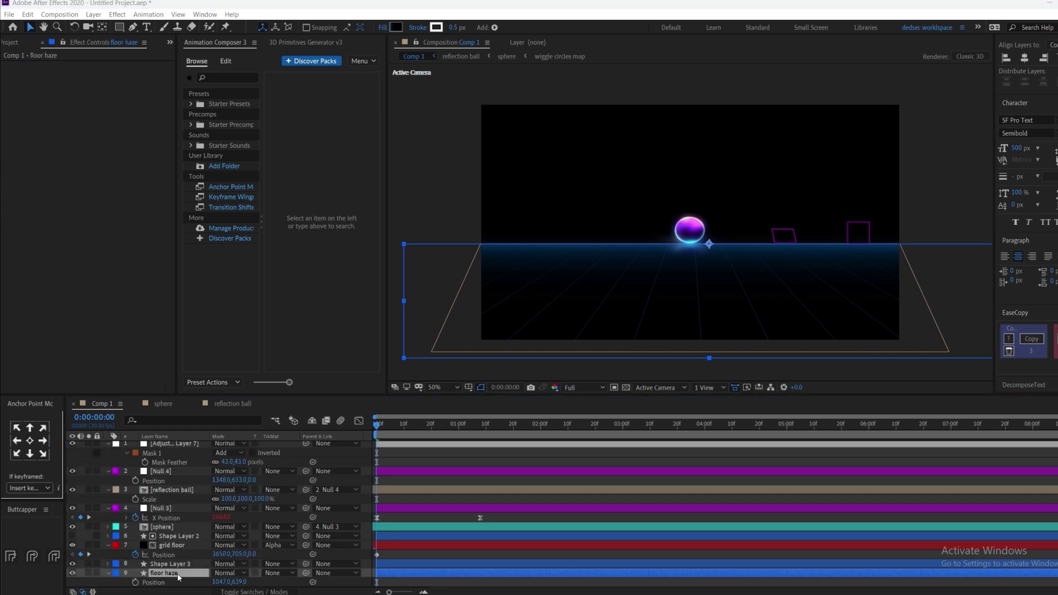
pyautogui.hotkey('ctrl', 'space')
pyautogui.write('fast')
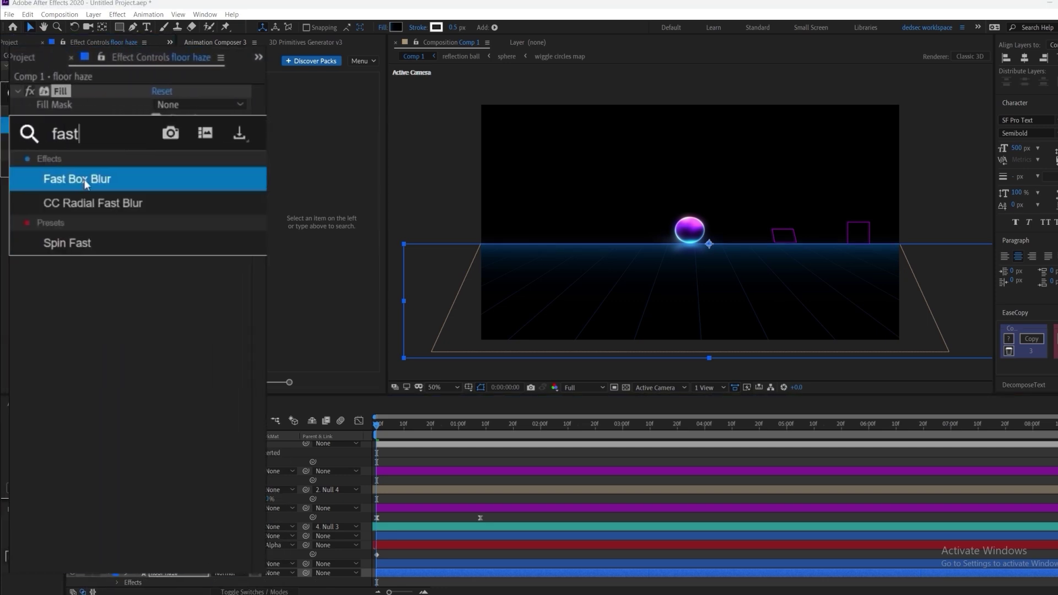
pyautogui.press('Return')
pyautogui.moveTo(158, 214); pyautogui.dragTo(274, 219)
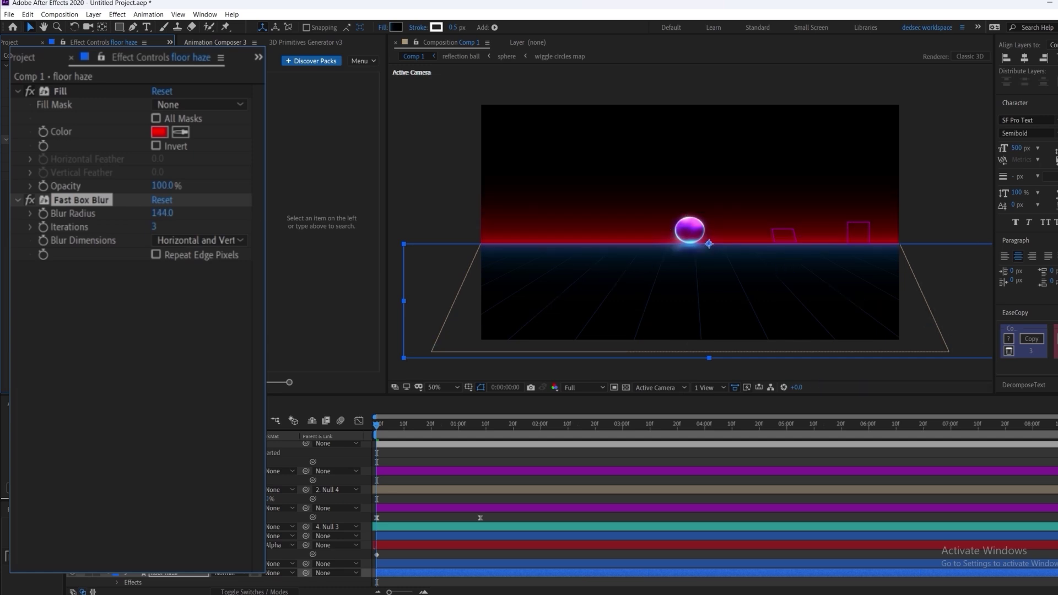
pyautogui.press('Return')
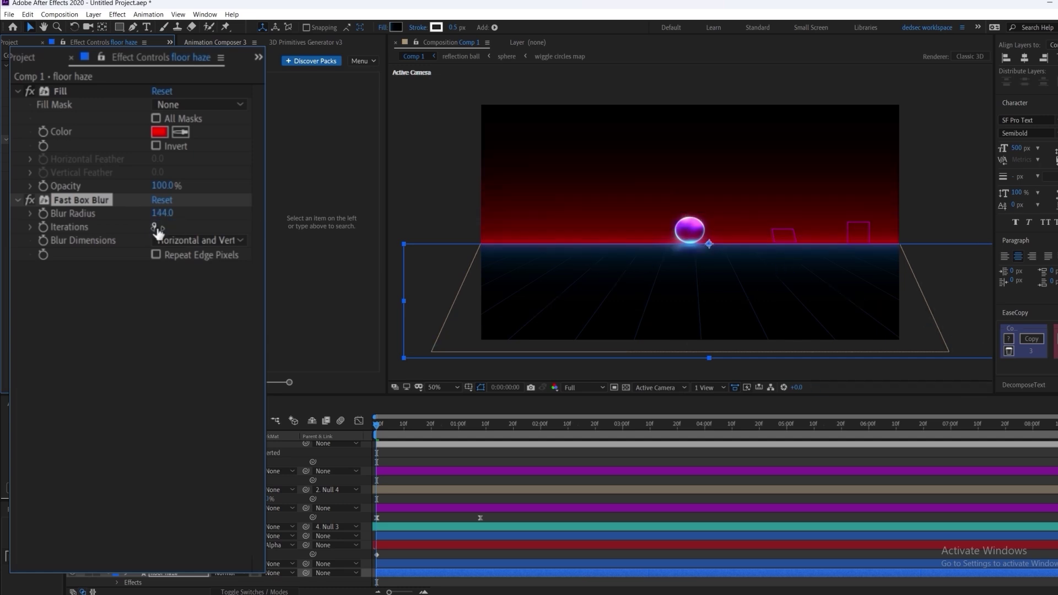
# Change the floor haze's Fill color to a dark blue and preview the animation.
pyautogui.click(156, 134)
pyautogui.click(406, 298)
pyautogui.moveTo(387, 359)
pyautogui.mouseDown()
pyautogui.moveTo(391, 376)
pyautogui.moveTo(402, 358)
pyautogui.mouseUp()
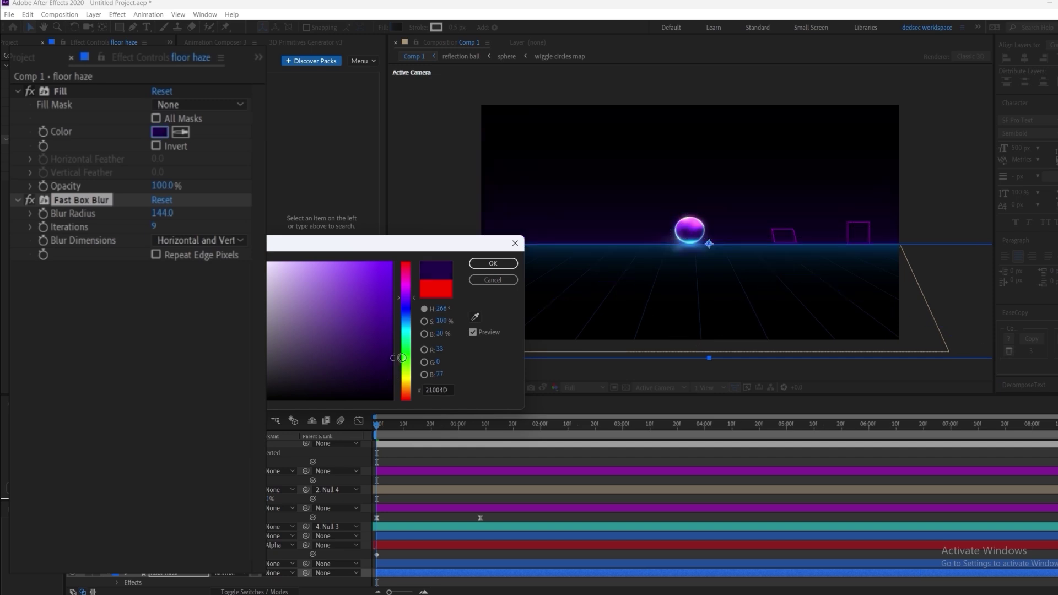
pyautogui.click(407, 317)
pyautogui.moveTo(406, 310); pyautogui.dragTo(406, 327)
pyautogui.press('Return')
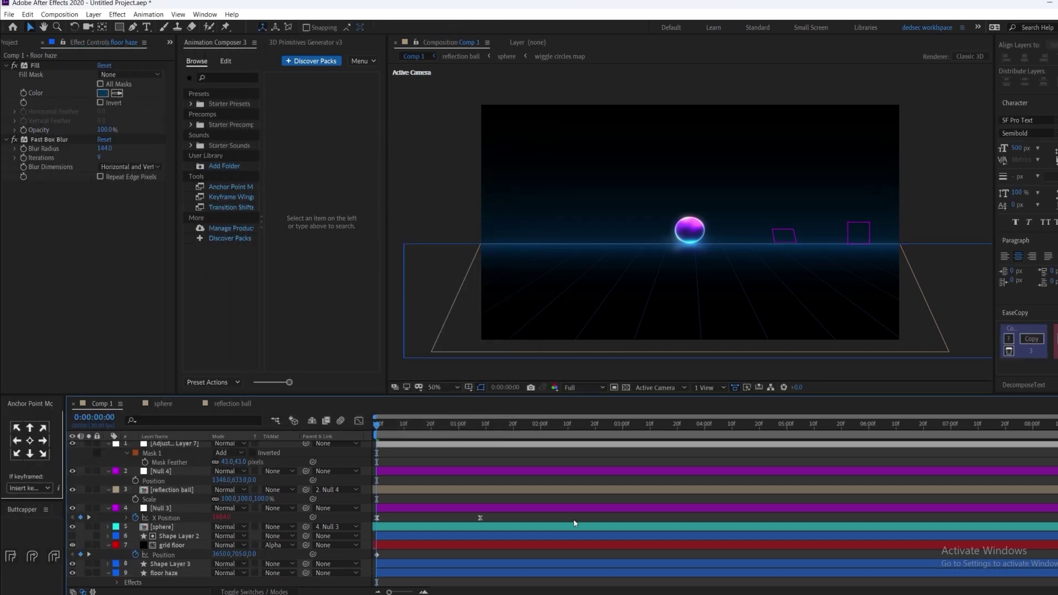
pyautogui.press('space')
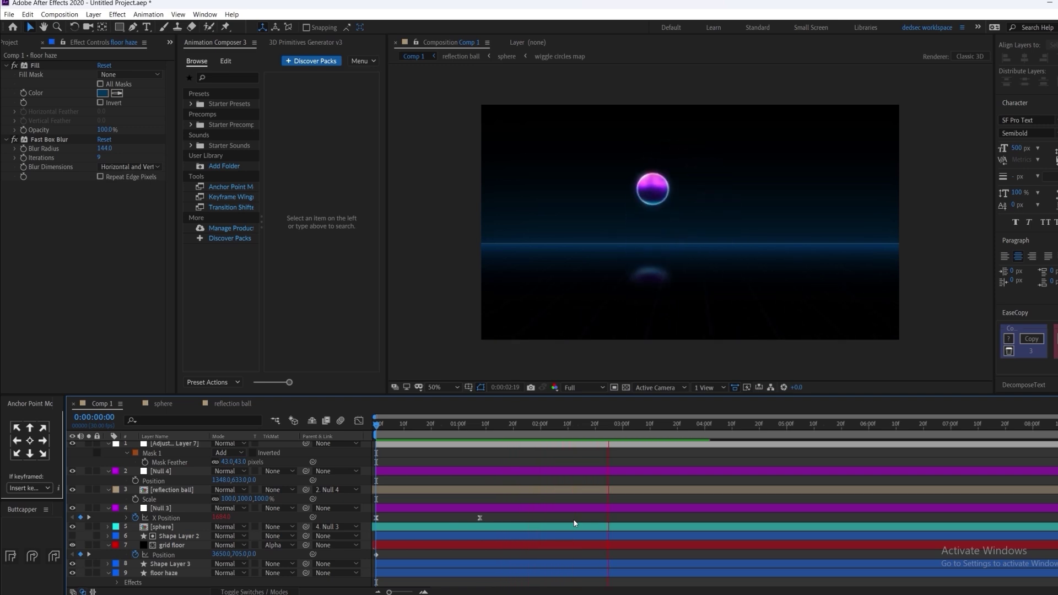
pyautogui.press('space')
# Add a second adjustment layer at the top of the layer stack and apply Deep Glow to it.
pyautogui.click(393, 446)
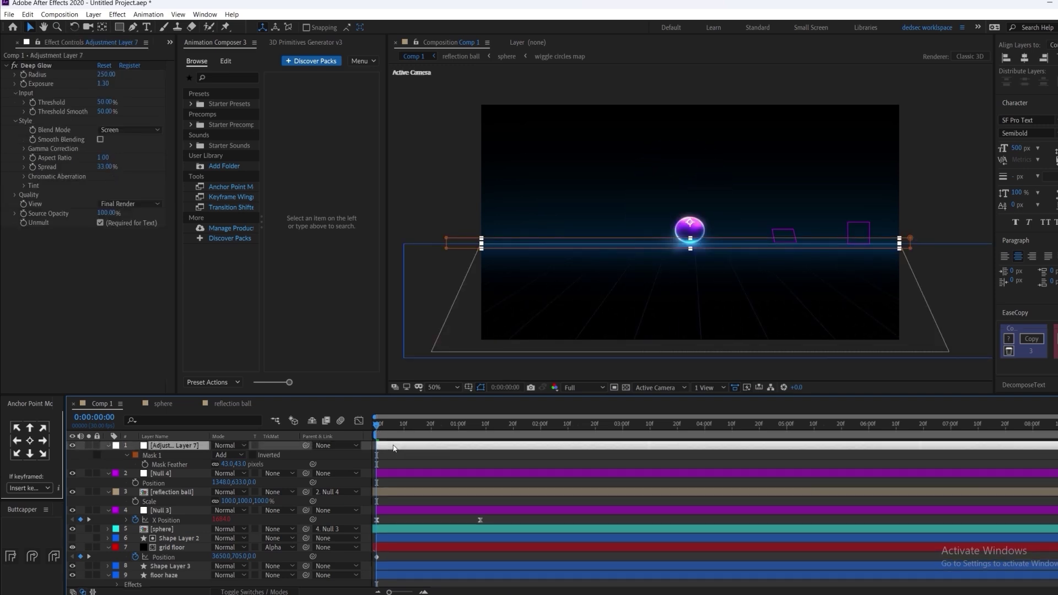
pyautogui.hotkey('ctrl', 'alt', 'y')
pyautogui.hotkey('ctrl', 'space')
pyautogui.write('d')
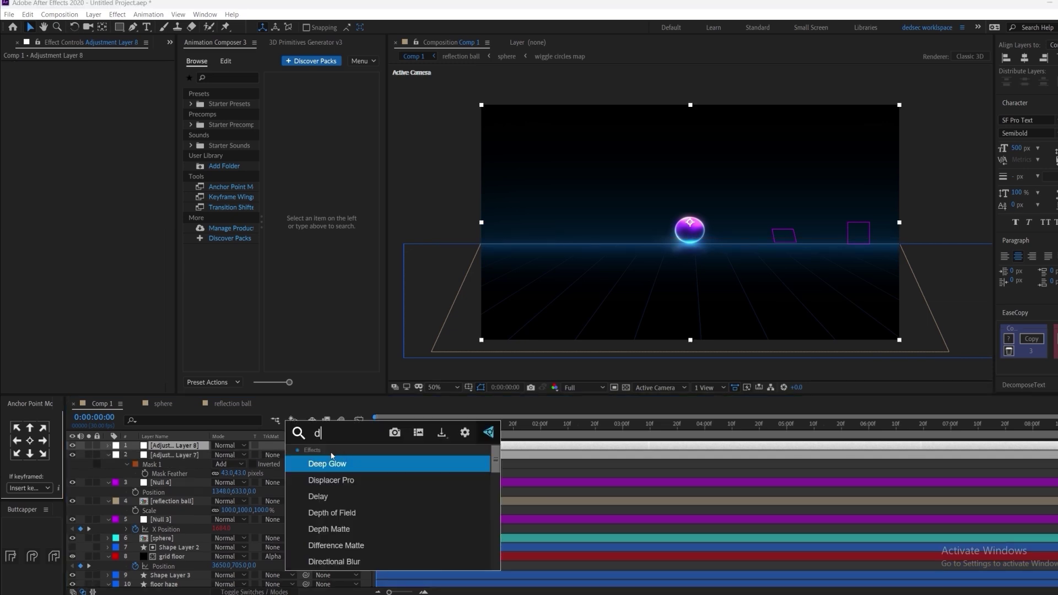
pyautogui.click(329, 463)
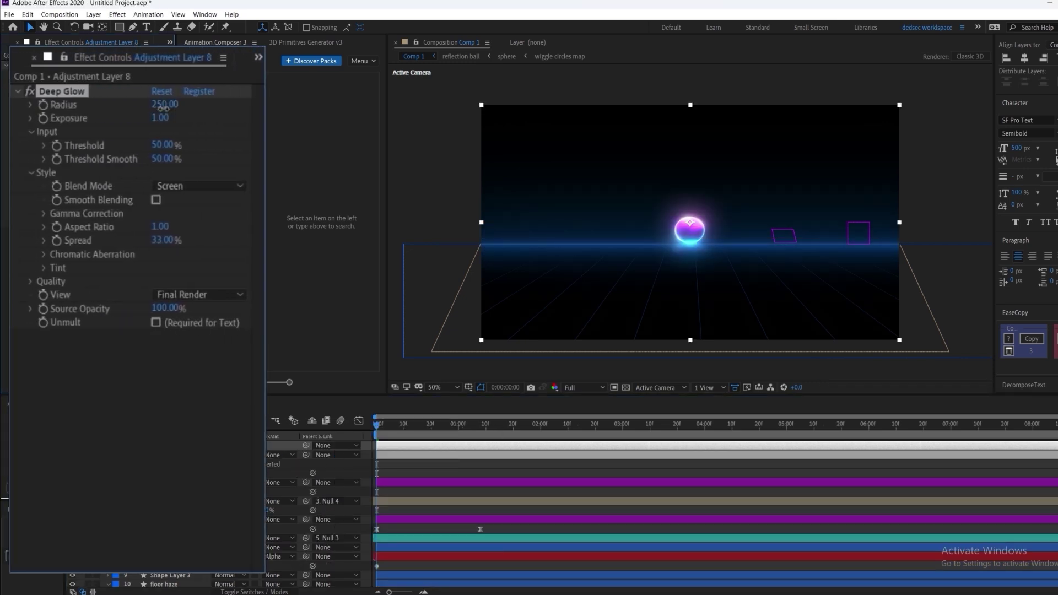
# Set the new Deep Glow's radius to 400, exposure to 0.85, threshold to 75% and threshold smooth to 100%, and preview the animation.
pyautogui.write('0')
pyautogui.press('Return')
pyautogui.click(163, 117)
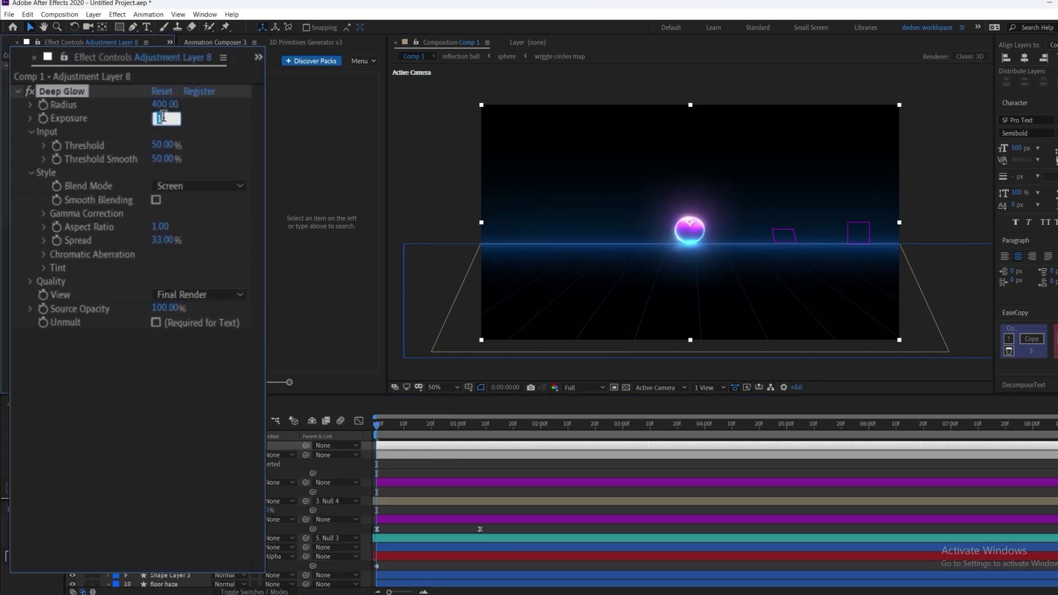
pyautogui.write('.85')
pyautogui.press('Return')
pyautogui.click(158, 145)
pyautogui.write('75')
pyautogui.press('Return')
pyautogui.moveTo(161, 161); pyautogui.dragTo(272, 144)
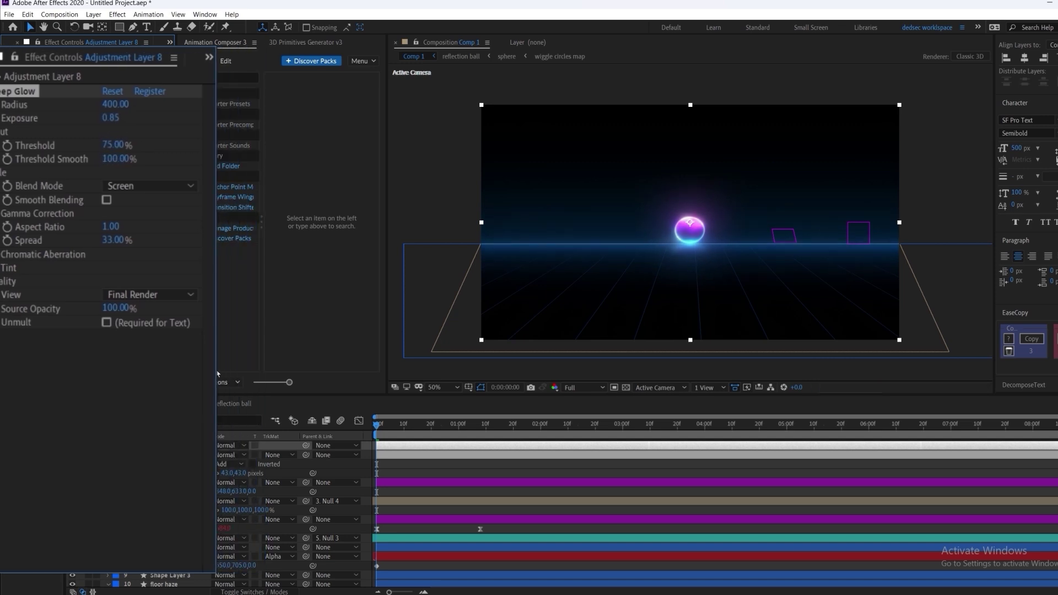
pyautogui.press('space')
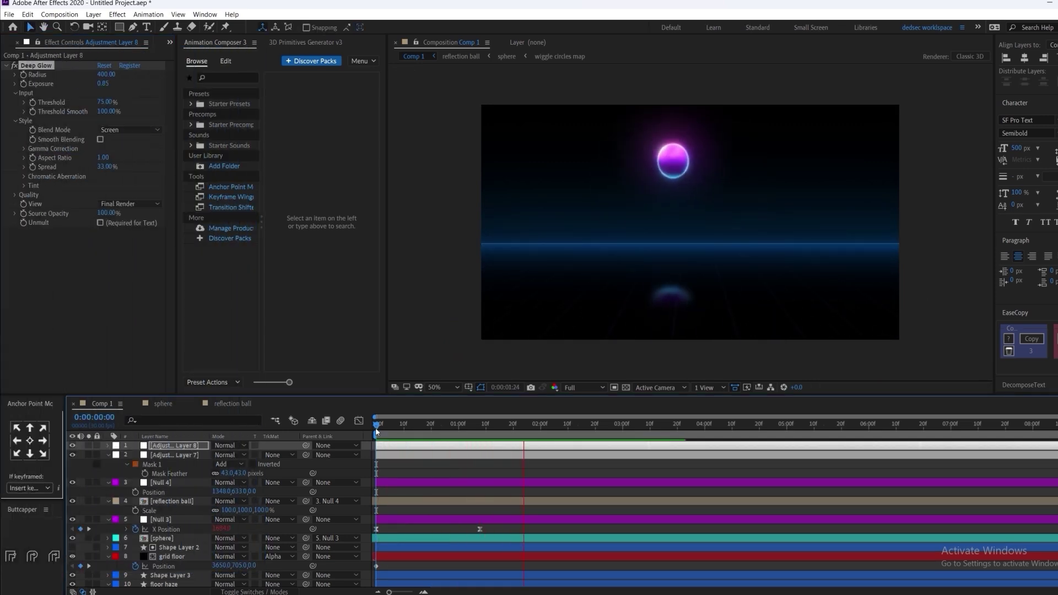